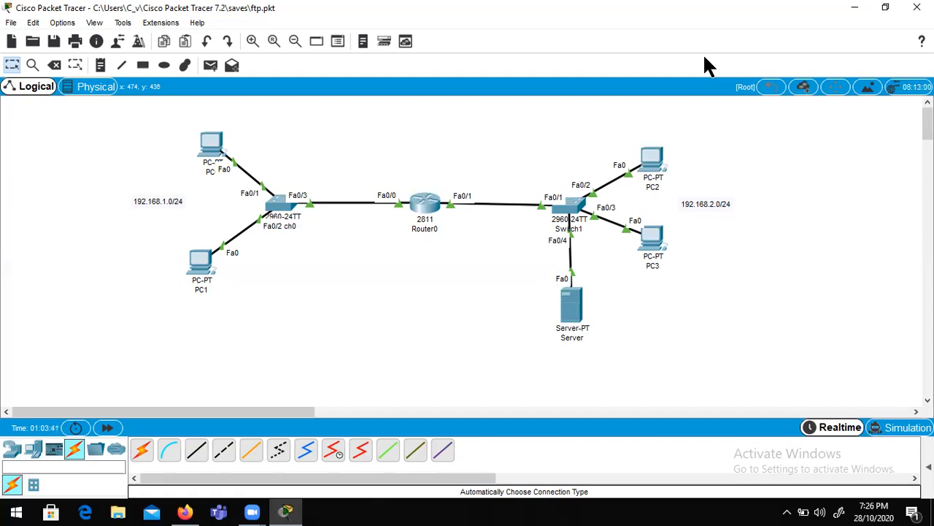
# Rename the server on the 192.168.2.0/24 network as DNS Server
pyautogui.click(567, 338)
pyautogui.write('DNS')
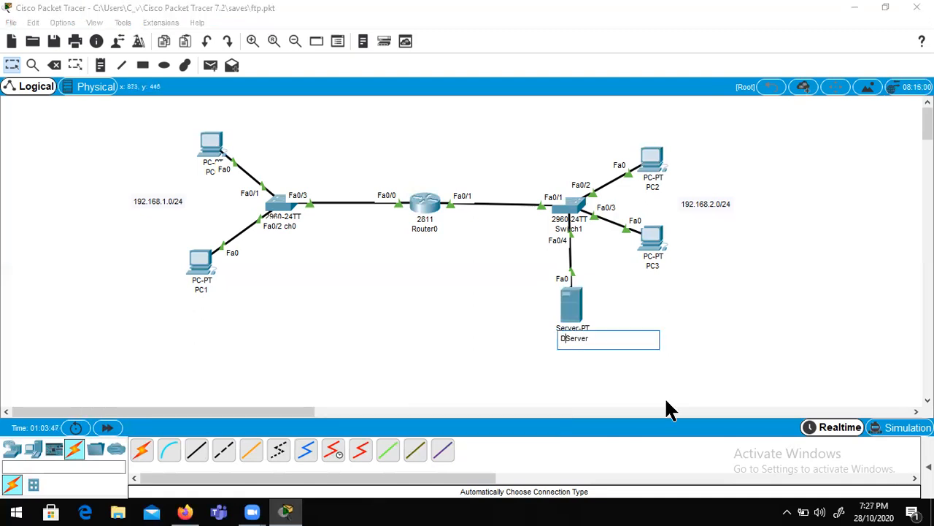
pyautogui.click(614, 372)
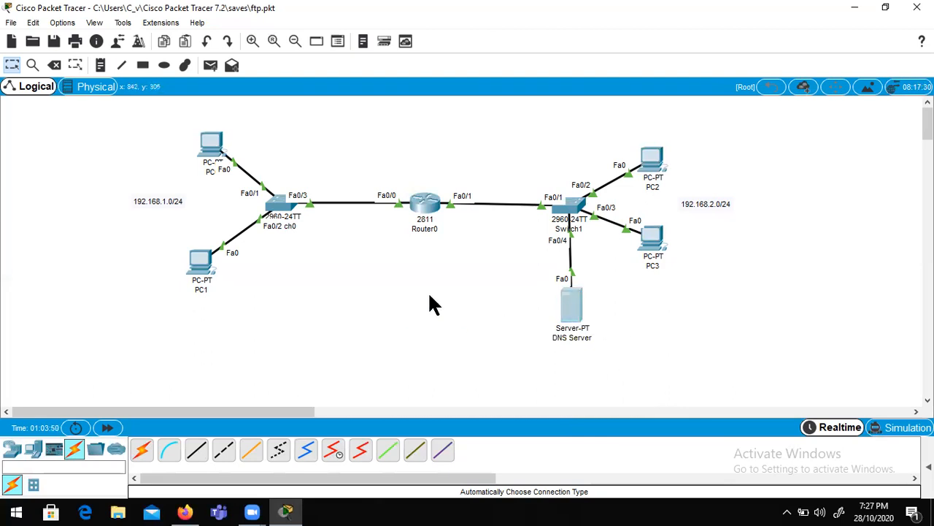
pyautogui.click(572, 306)
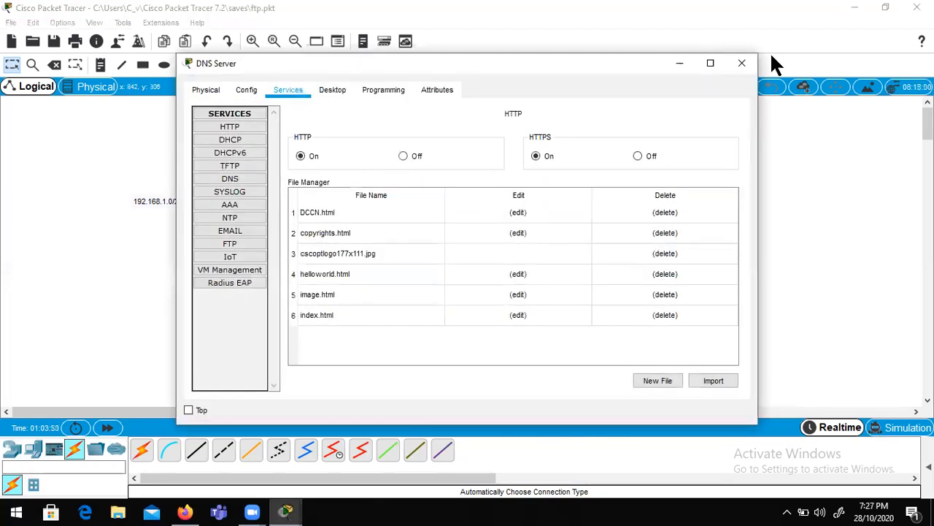
pyautogui.click(736, 62)
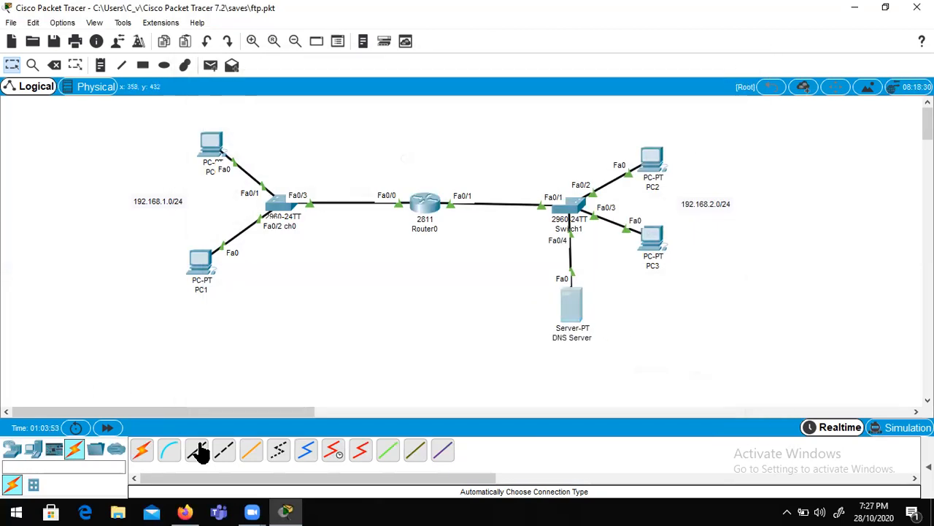
# Place a new Server-PT below Switch0 on the 192.168.1.0/24 side and connect it to that switch with an automatically chosen cable
pyautogui.click(33, 449)
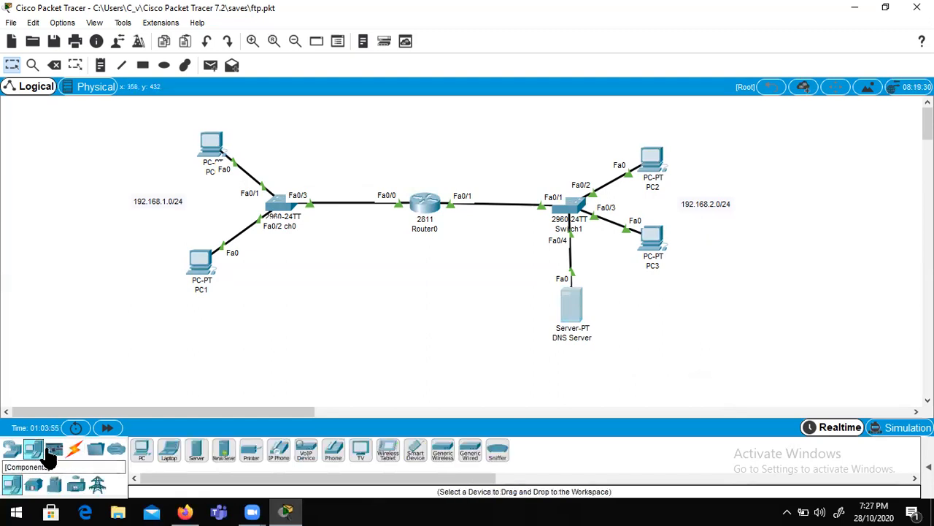
pyautogui.click(196, 455)
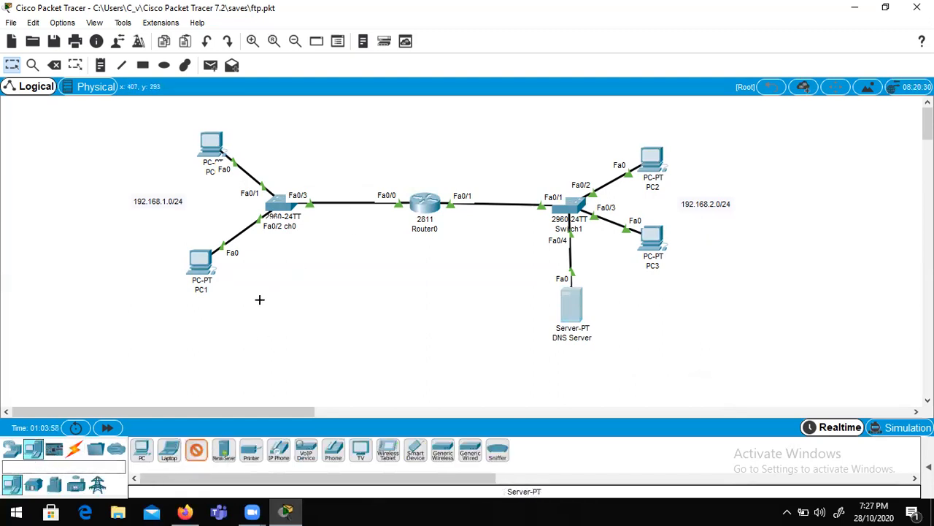
pyautogui.click(278, 295)
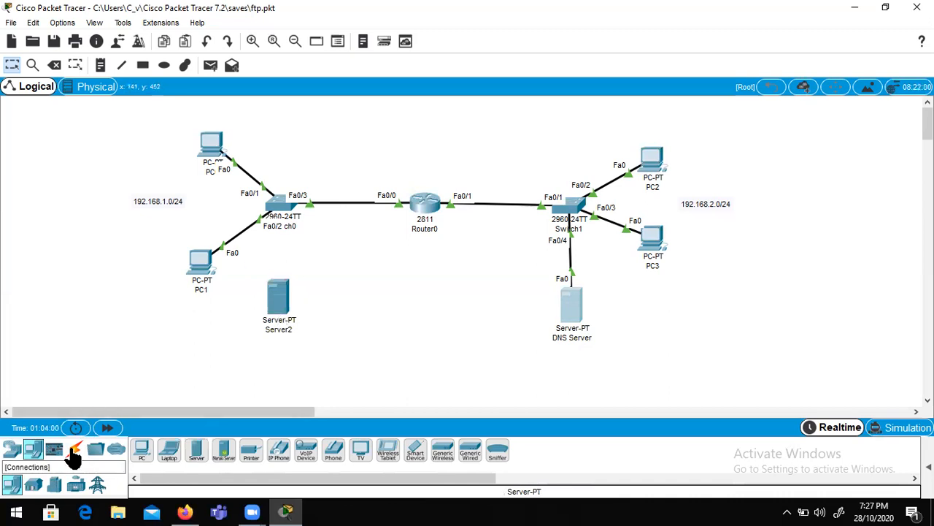
pyautogui.click(73, 454)
pyautogui.click(142, 453)
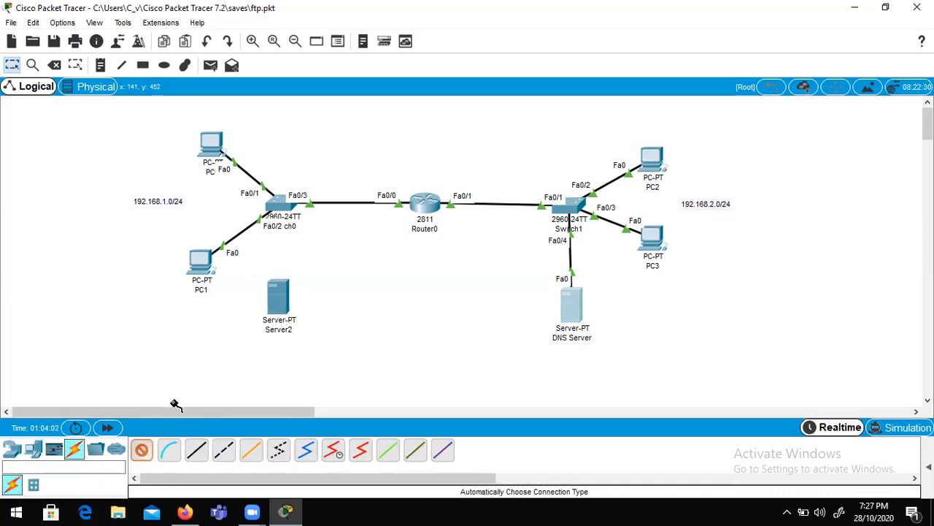
pyautogui.click(279, 299)
pyautogui.click(280, 206)
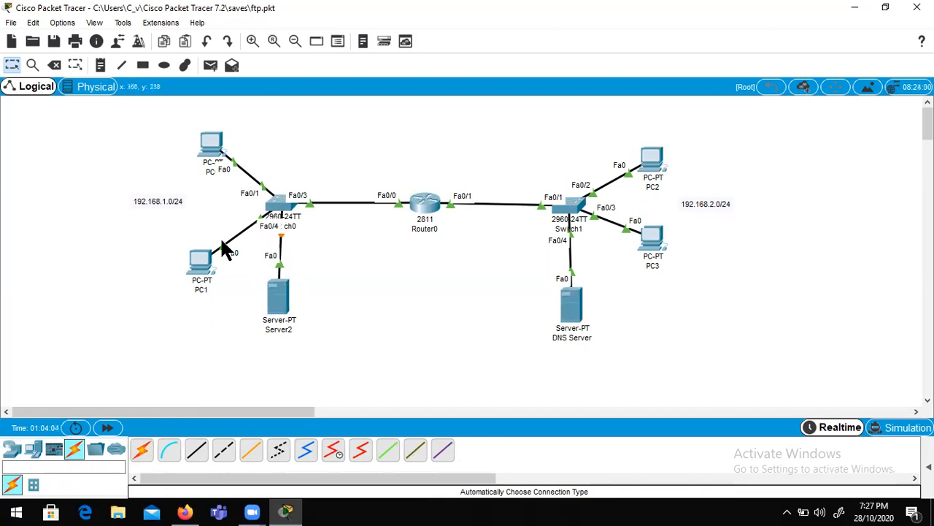
# Give the new server below Switch0 the static IP address 192.168.1.10
pyautogui.click(277, 303)
pyautogui.click(292, 86)
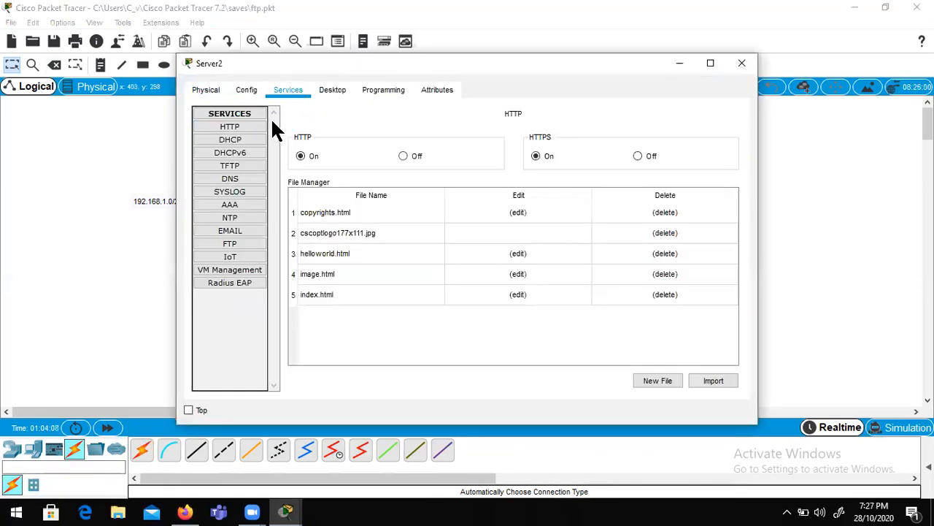
pyautogui.click(328, 86)
pyautogui.click(253, 135)
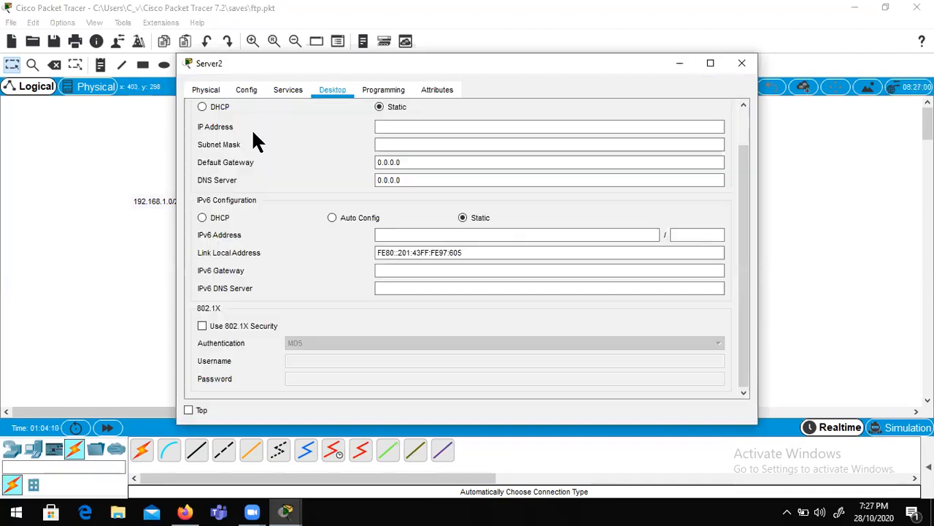
pyautogui.click(403, 127)
pyautogui.write('192')
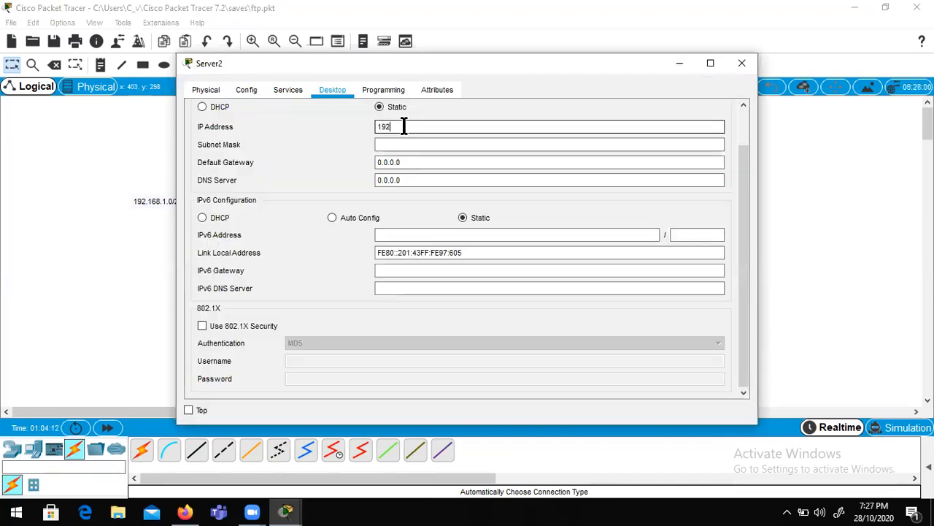
pyautogui.write('.168.1.10')
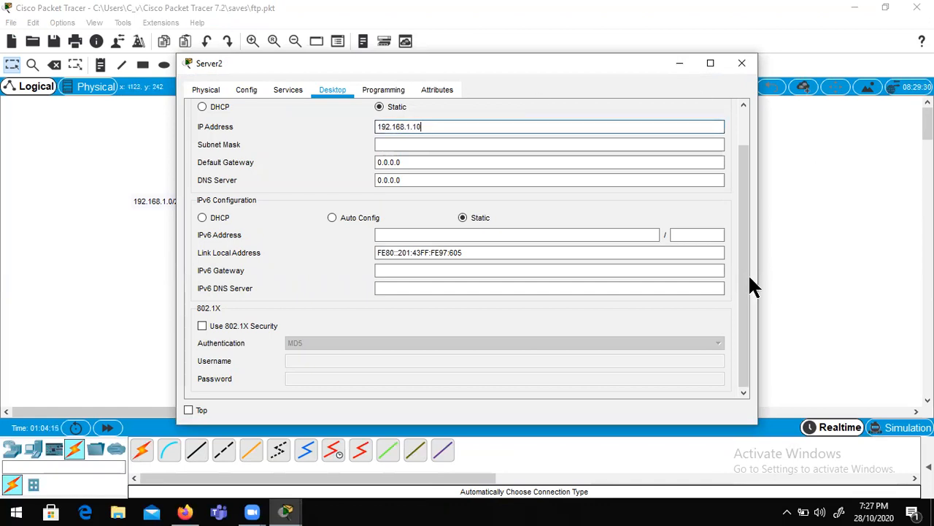
# Set the new server's subnet mask to 255.255.255.0 and its default gateway to 192.168.1.1, and close its configuration
pyautogui.click(467, 145)
pyautogui.press('Tab')
pyautogui.write('192.168')
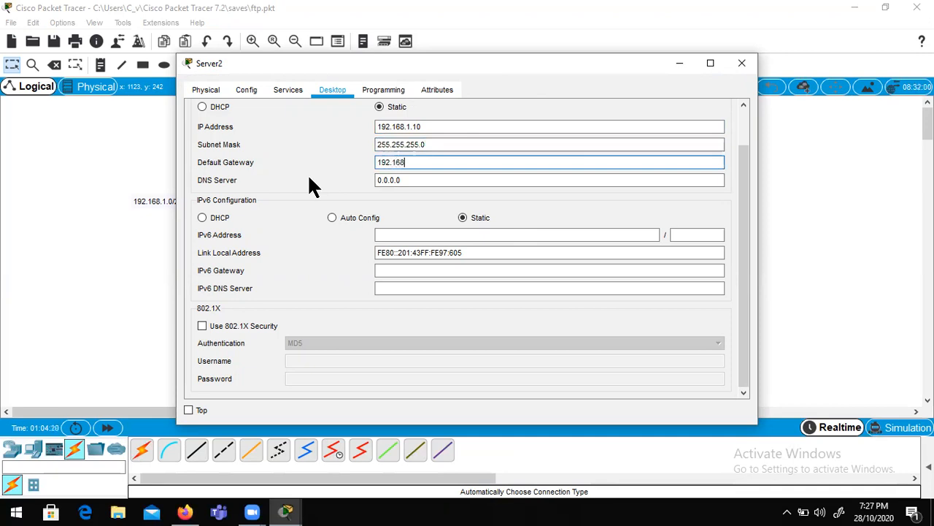
pyautogui.write('.1.1')
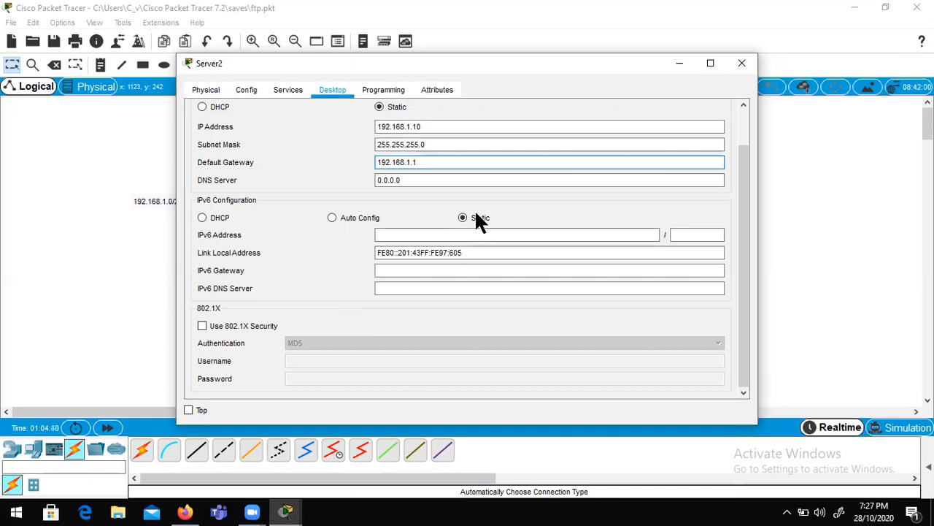
pyautogui.click(434, 127)
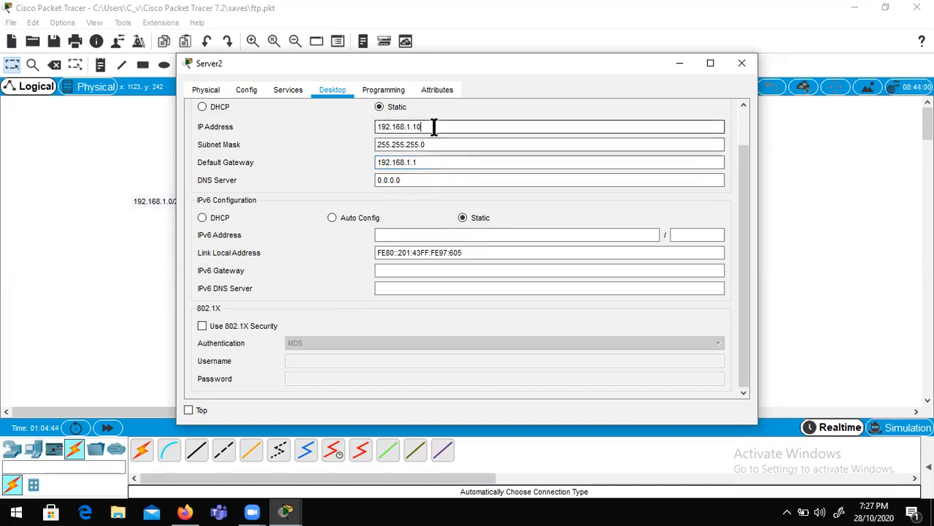
pyautogui.click(743, 64)
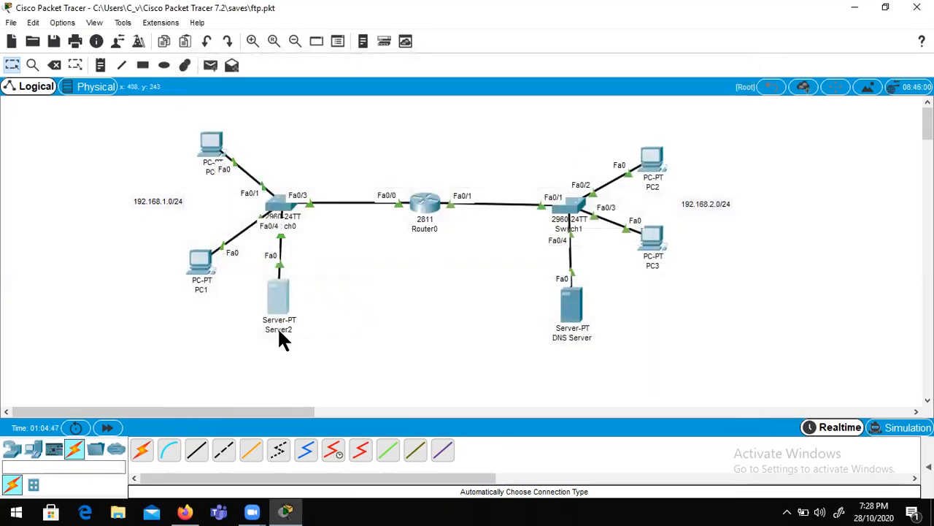
# Rename the new server below Switch0 as Google.com
pyautogui.click(279, 330)
pyautogui.moveTo(309, 328); pyautogui.dragTo(175, 329)
pyautogui.write('GOO')
pyautogui.press('BackSpace')
pyautogui.press('BackSpace')
pyautogui.write('oogle.com')
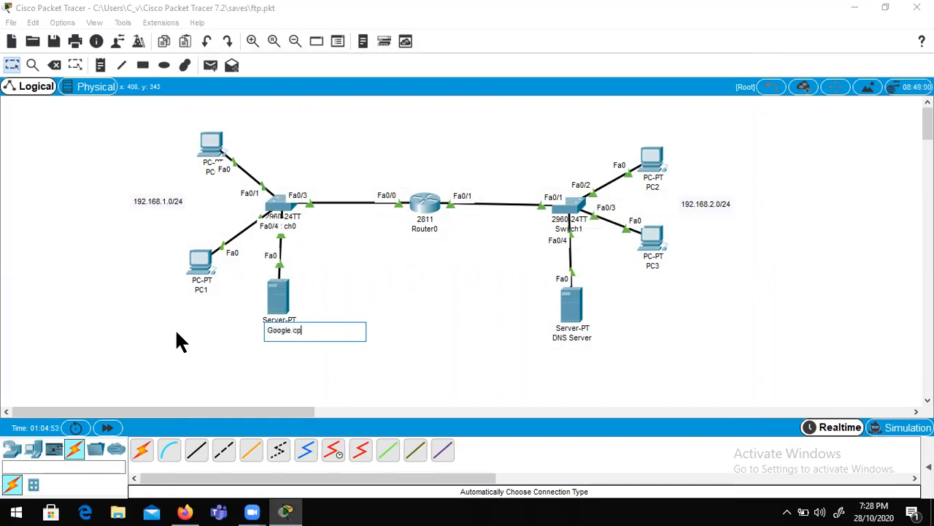
pyautogui.click(227, 379)
# Replace the heading text in the Google.com server's HTTP index.html with "Google.com" and save the file
pyautogui.click(280, 315)
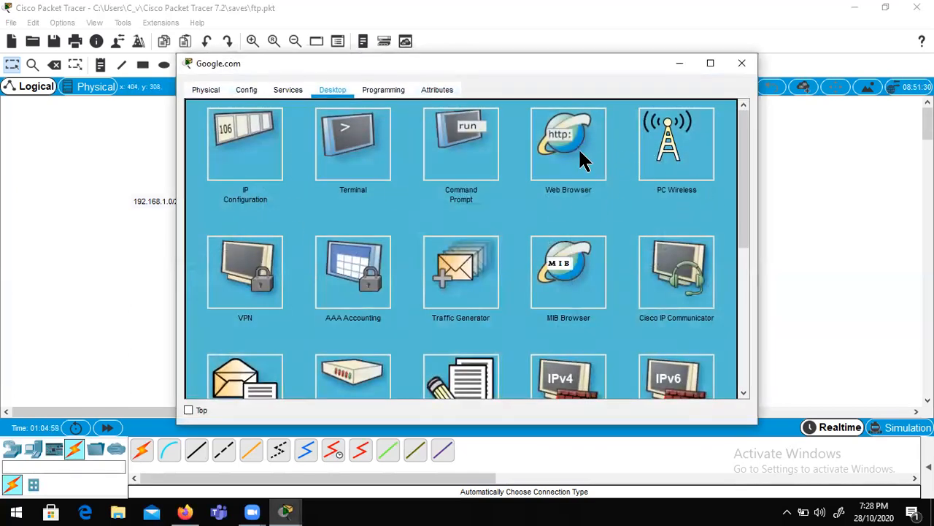
pyautogui.click(290, 91)
pyautogui.click(235, 129)
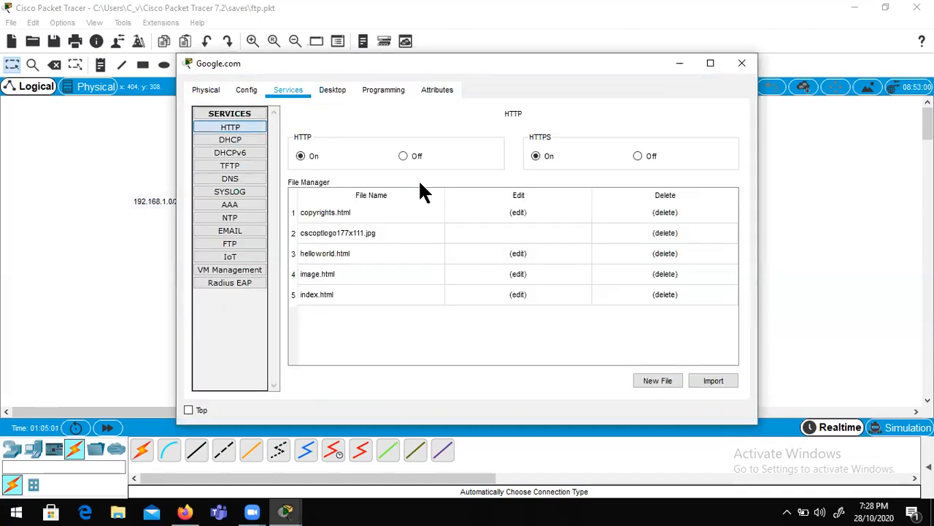
pyautogui.click(513, 293)
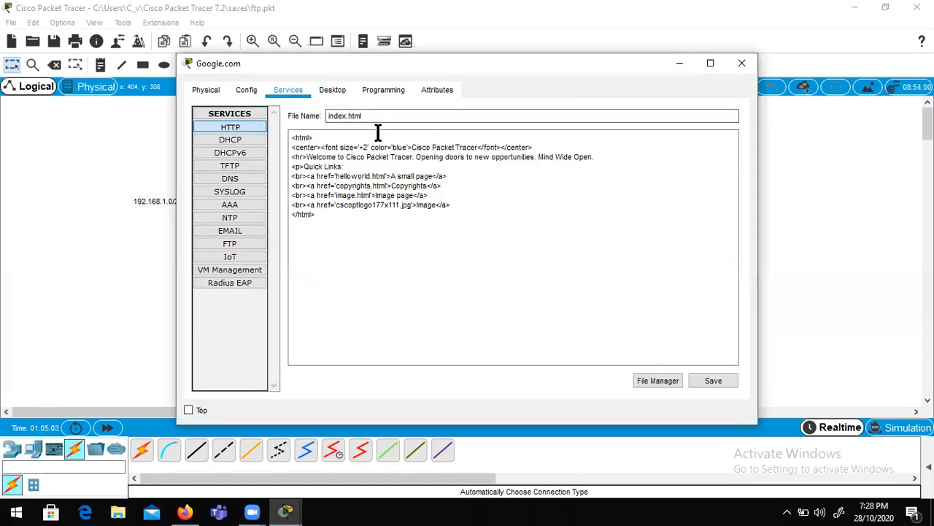
pyautogui.moveTo(411, 147); pyautogui.dragTo(476, 144)
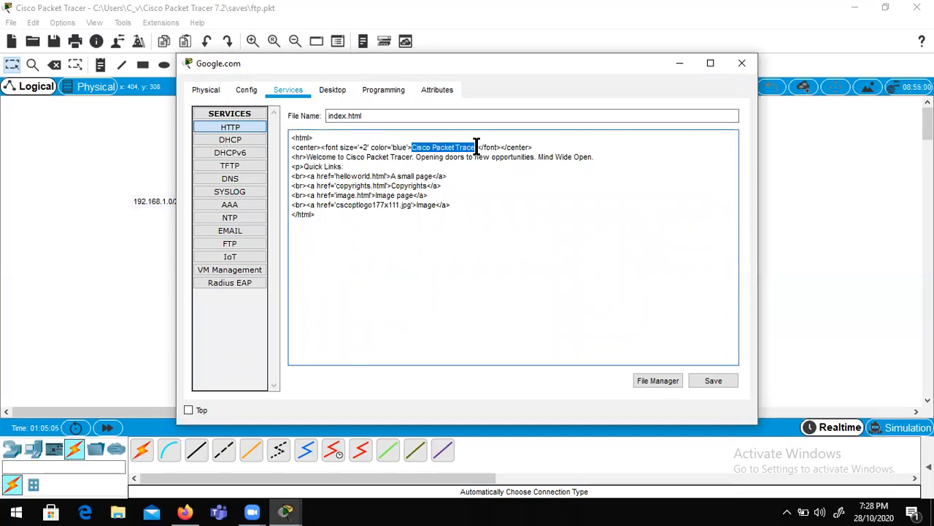
pyautogui.write('Google.co')
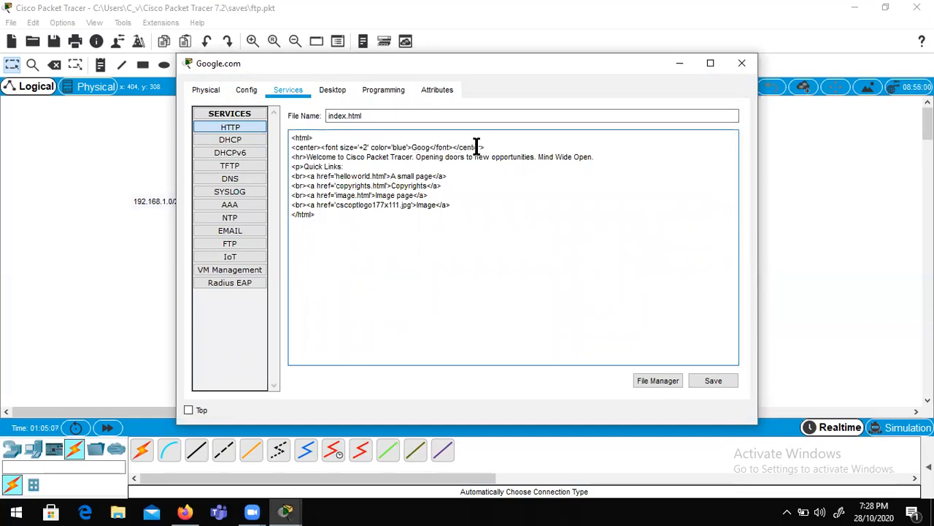
pyautogui.write('m')
pyautogui.click(717, 386)
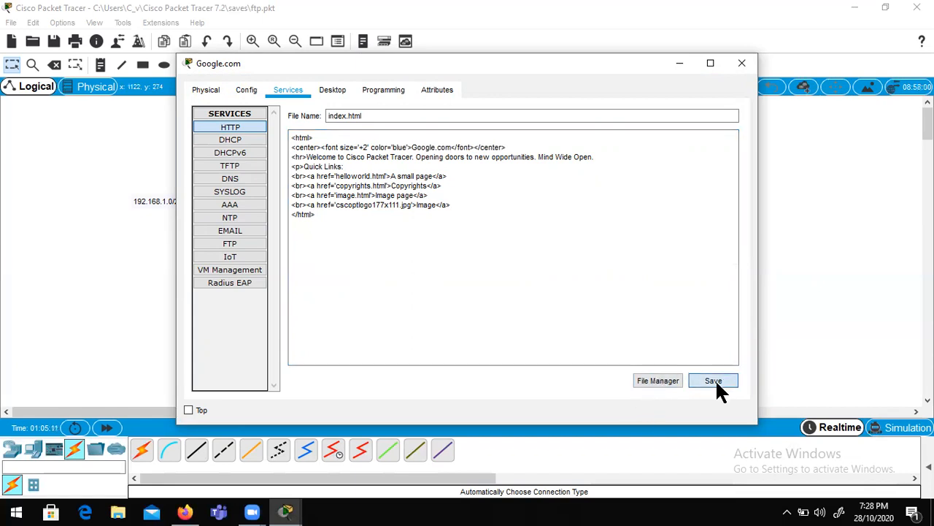
pyautogui.click(493, 265)
pyautogui.click(742, 63)
# Add an A record on the DNS Server that maps google.com to 192.168.1.10
pyautogui.click(576, 316)
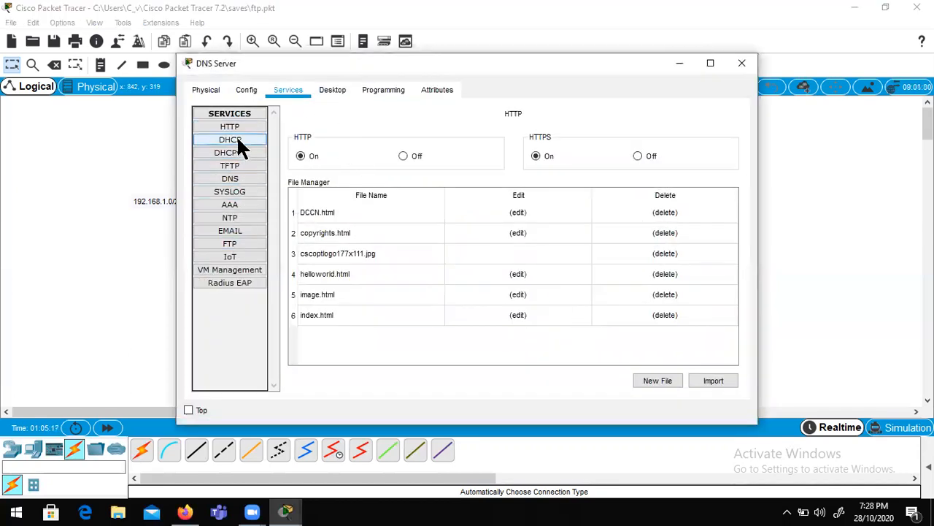
pyautogui.click(231, 179)
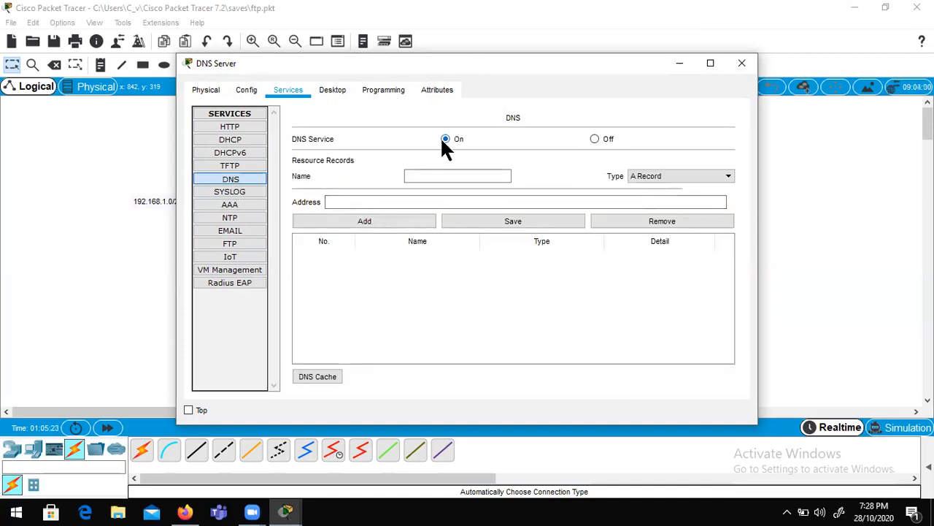
pyautogui.click(432, 177)
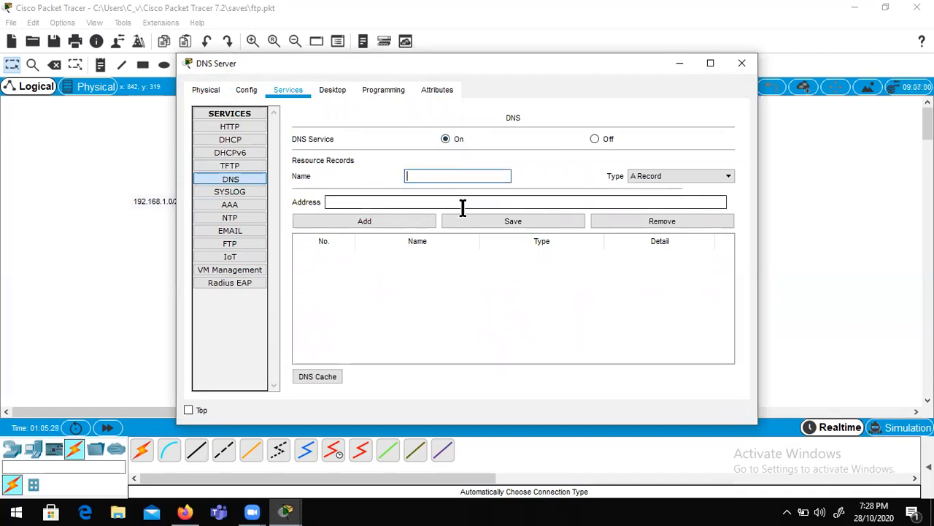
pyautogui.write('G')
pyautogui.press('BackSpace')
pyautogui.write('google.com')
pyautogui.click(377, 201)
pyautogui.write('192.16')
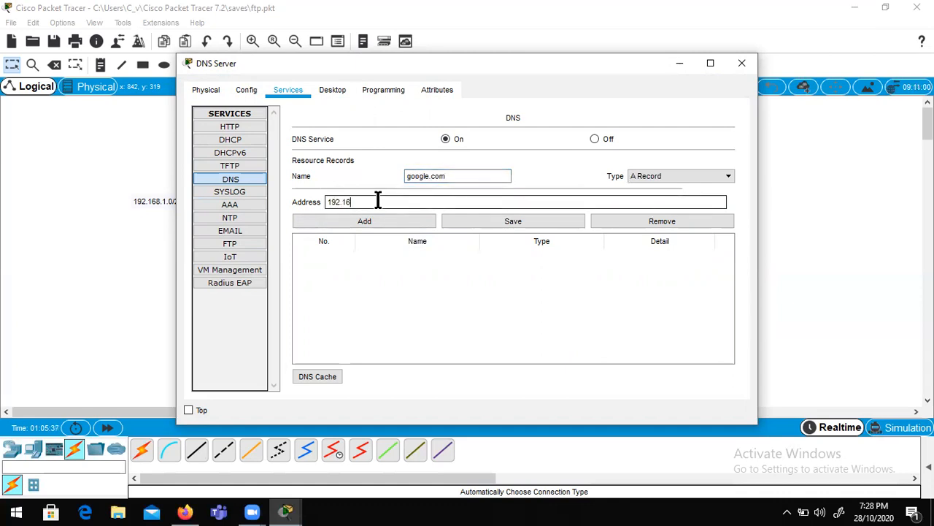
pyautogui.write('8.1.10')
pyautogui.click(369, 218)
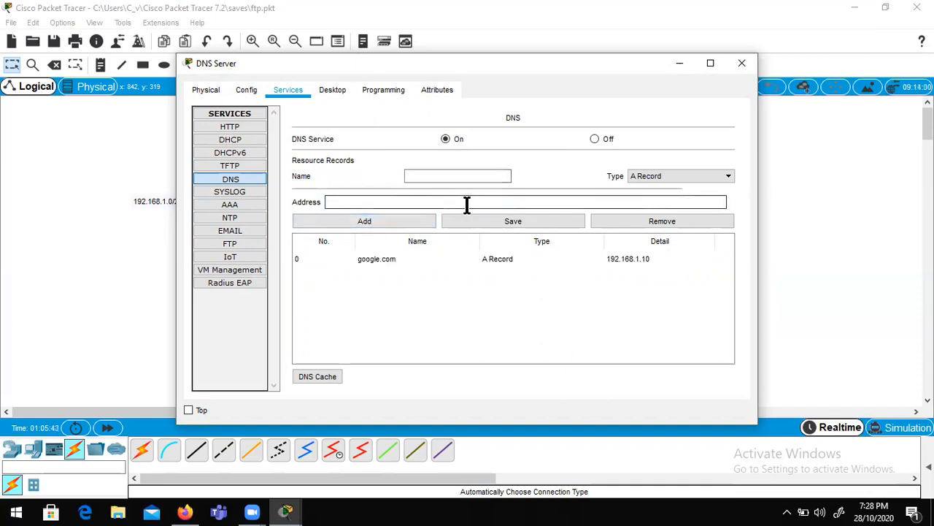
pyautogui.click(432, 176)
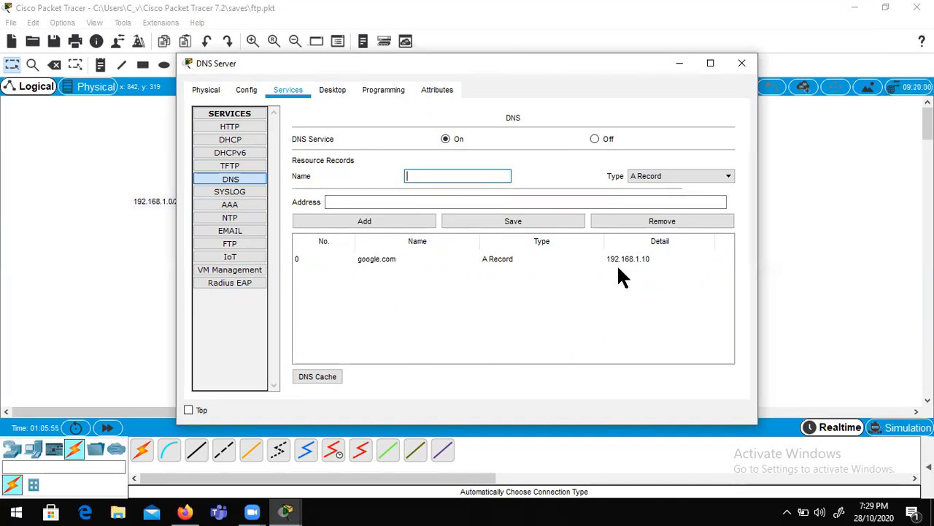
pyautogui.click(743, 62)
# Review the DNS Server's DNS service state and its resource records
pyautogui.click(570, 315)
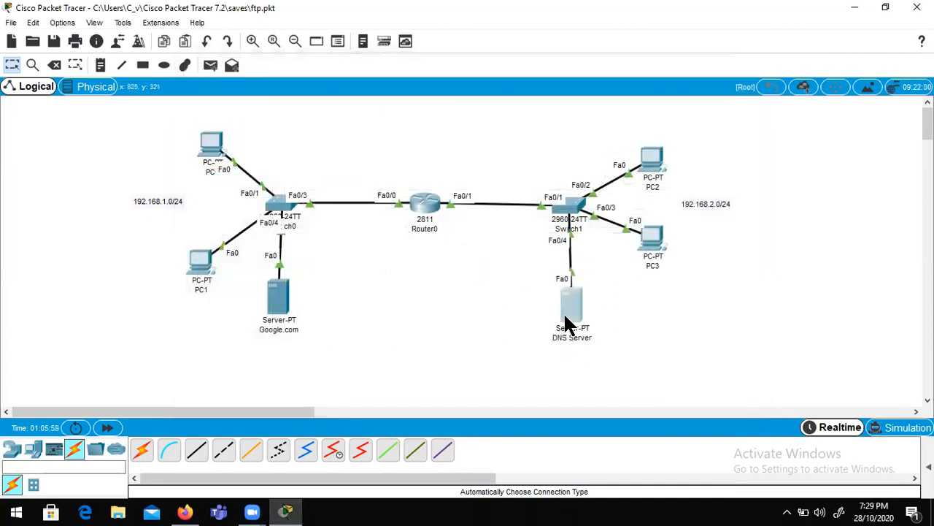
pyautogui.click(231, 179)
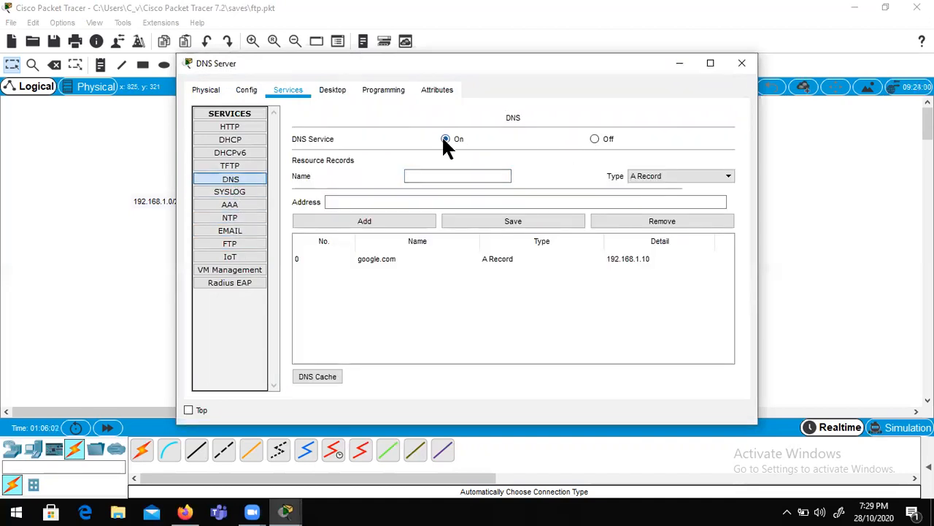
pyautogui.click(745, 65)
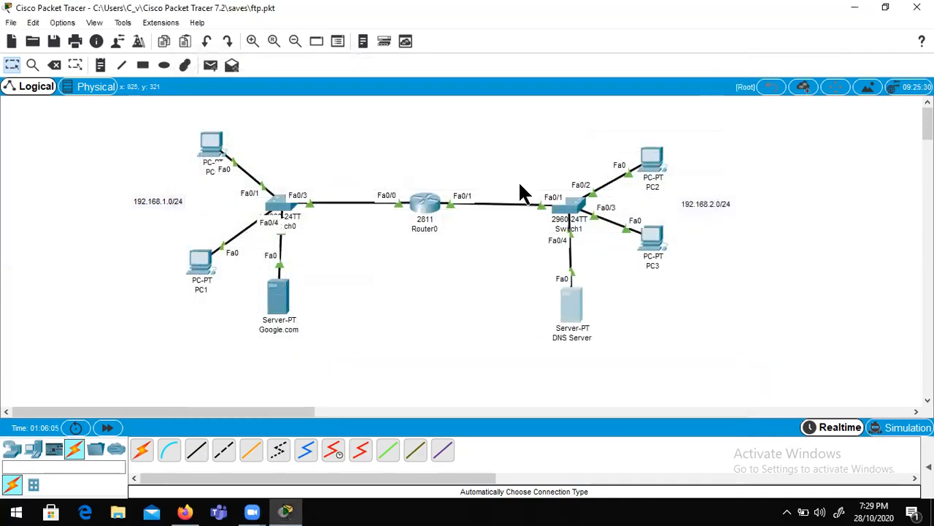
# Try to open google.com in PC2's web browser
pyautogui.click(652, 161)
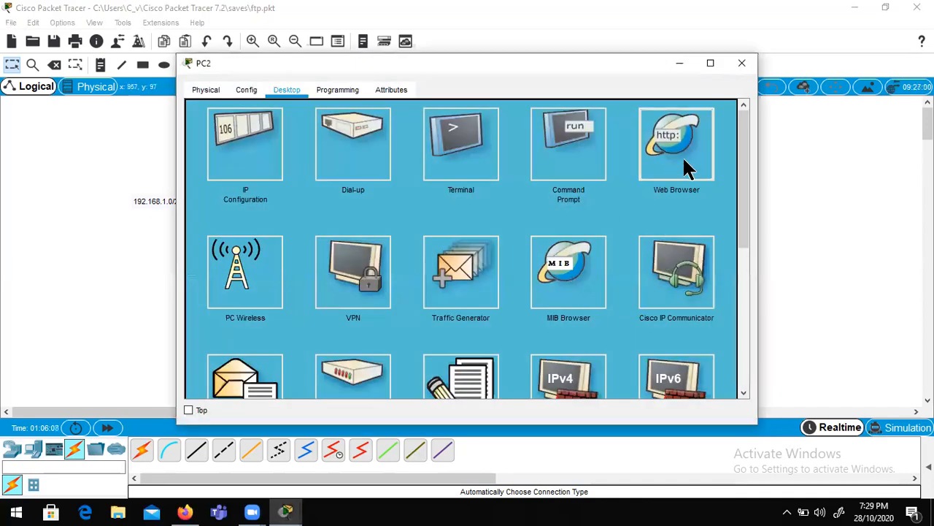
pyautogui.click(697, 154)
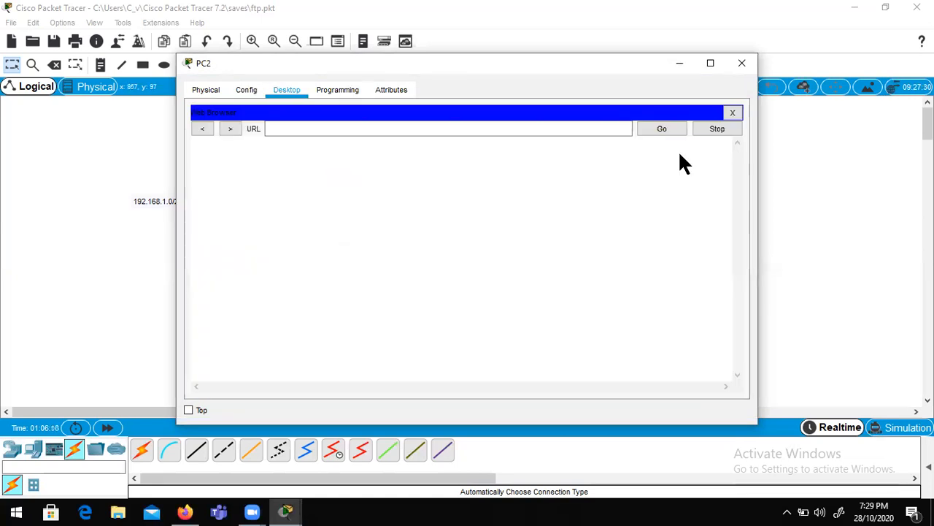
pyautogui.click(460, 126)
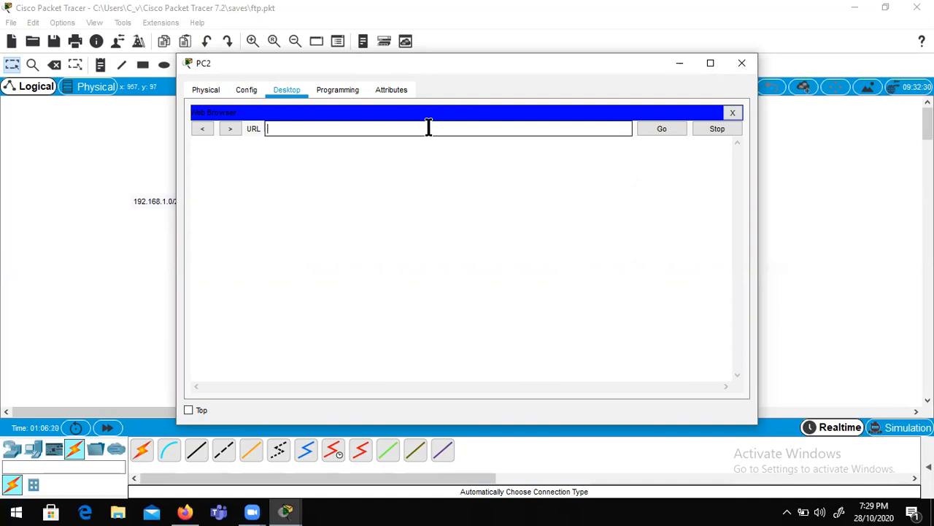
pyautogui.write('oogle.com')
pyautogui.press('Return')
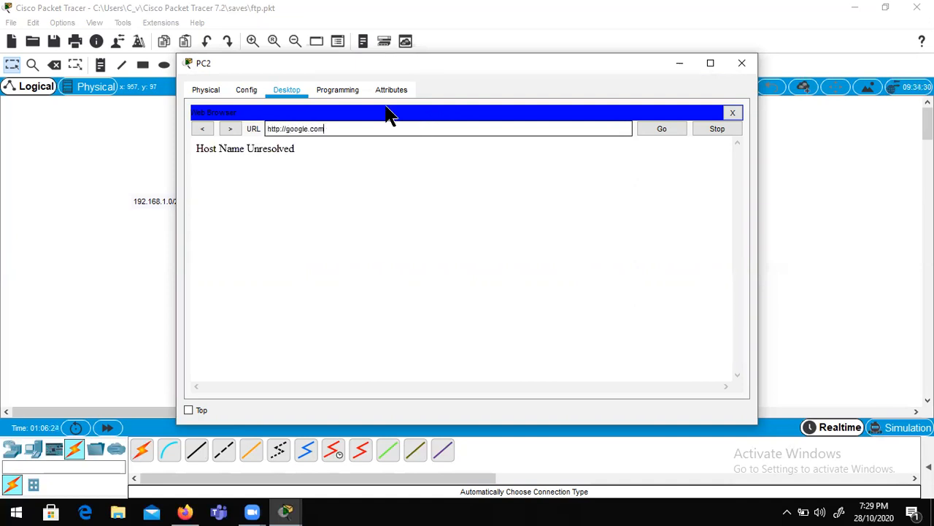
pyautogui.click(743, 63)
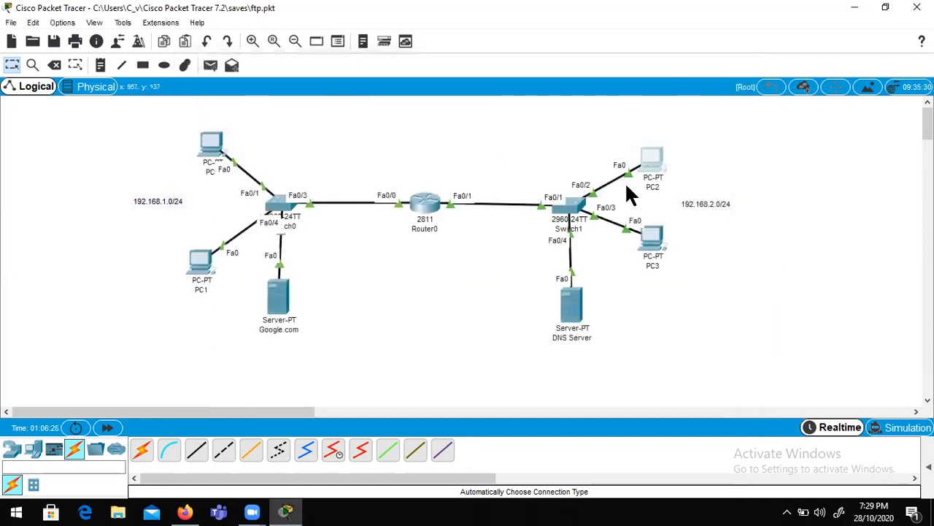
# Reopen PC2's web browser, request google.com again and highlight the text on the returned page
pyautogui.click(652, 173)
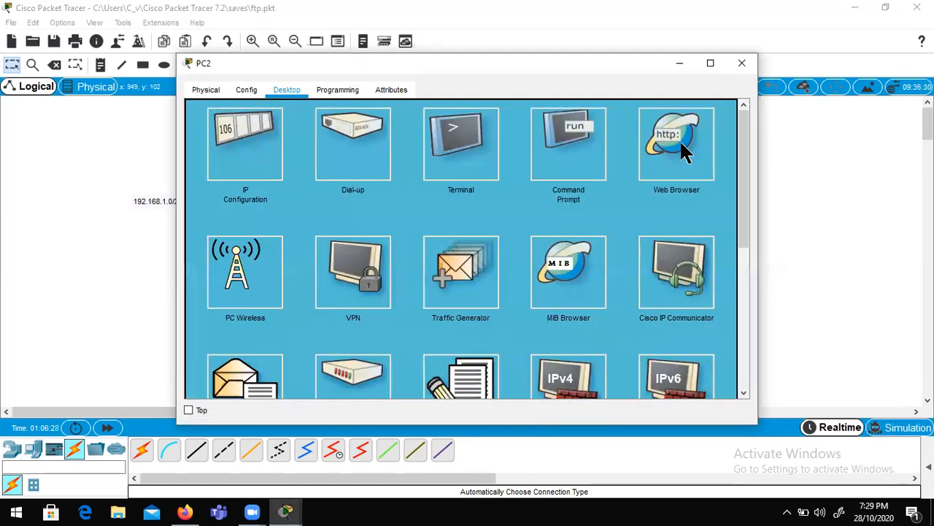
pyautogui.click(677, 139)
pyautogui.click(451, 128)
pyautogui.write('goog')
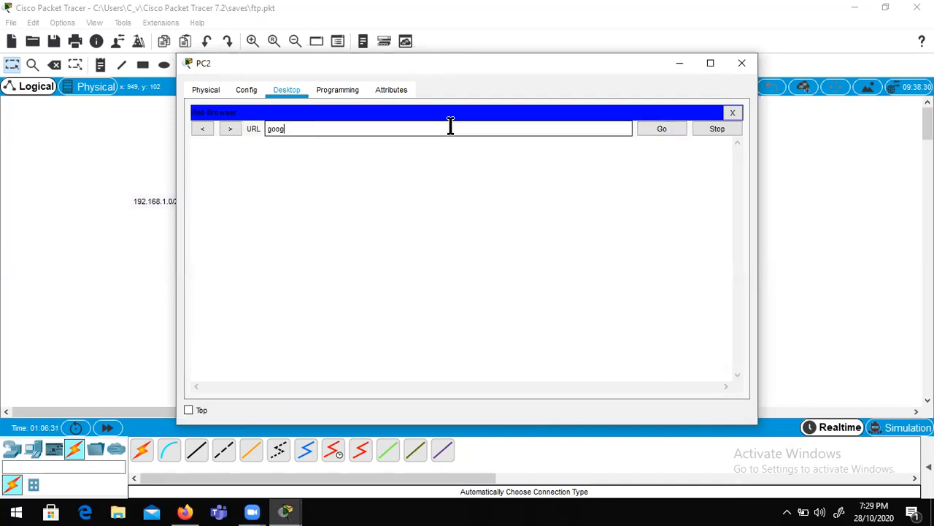
pyautogui.write('le.com')
pyautogui.click(660, 133)
pyautogui.moveTo(197, 148); pyautogui.dragTo(329, 149)
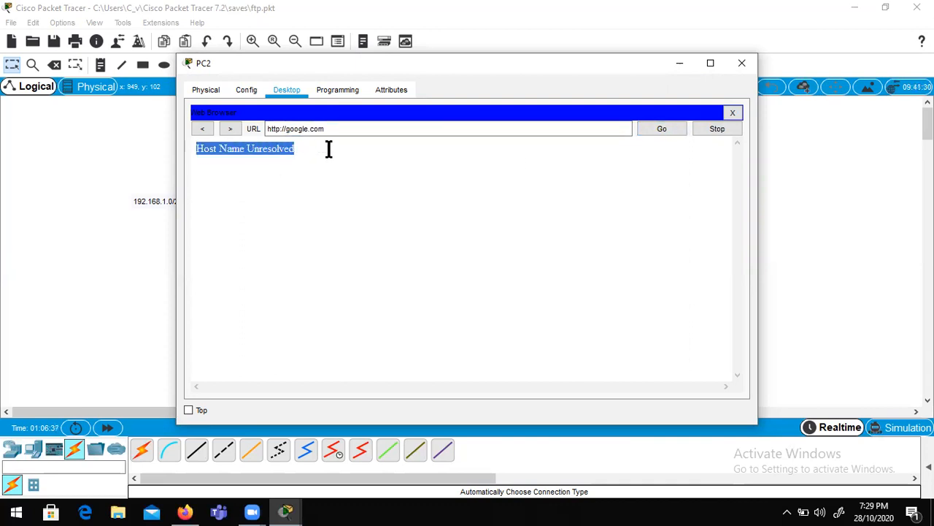
pyautogui.click(733, 113)
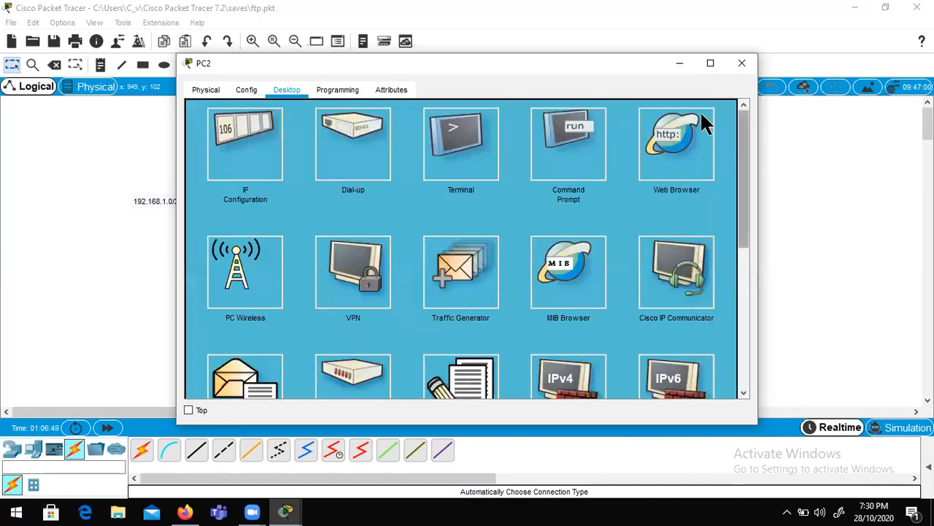
# Check the DNS Server entry in PC2's IP configuration
pyautogui.click(247, 139)
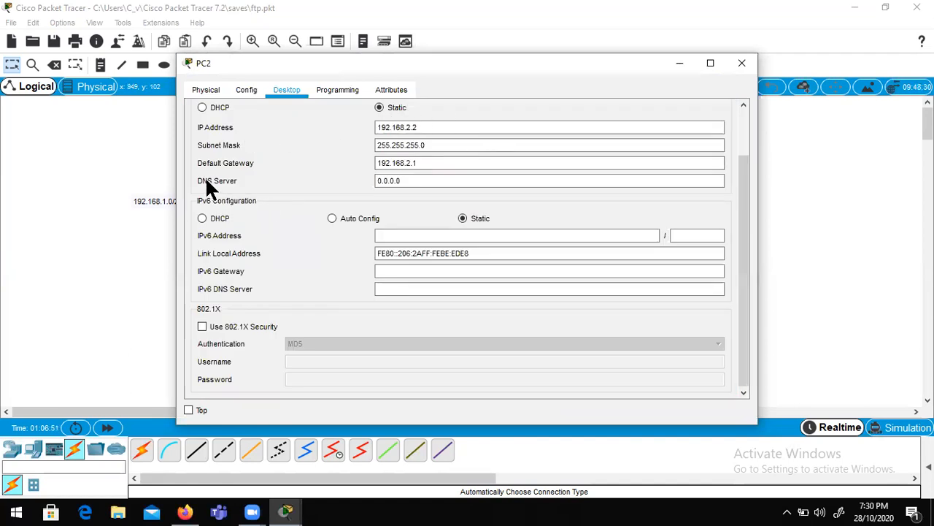
pyautogui.click(378, 181)
pyautogui.moveTo(402, 183); pyautogui.dragTo(354, 192)
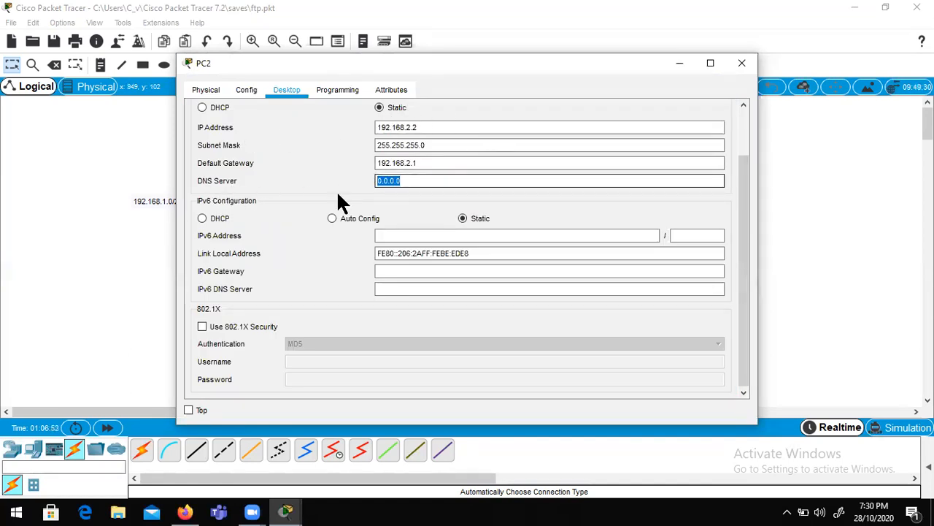
pyautogui.click(736, 64)
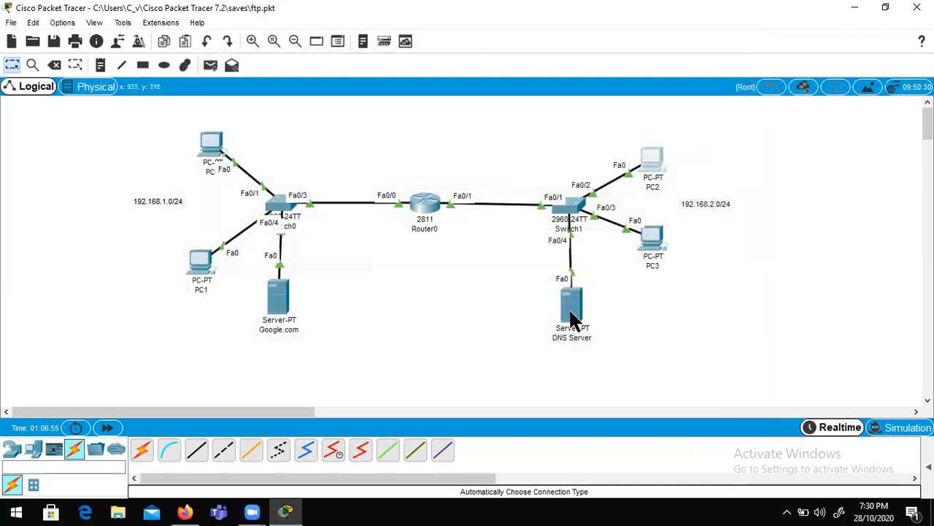
pyautogui.moveTo(572, 314)
# Set PC2's DNS server address to 192.168.2.10 in its IP configuration and copy that address
pyautogui.click(657, 166)
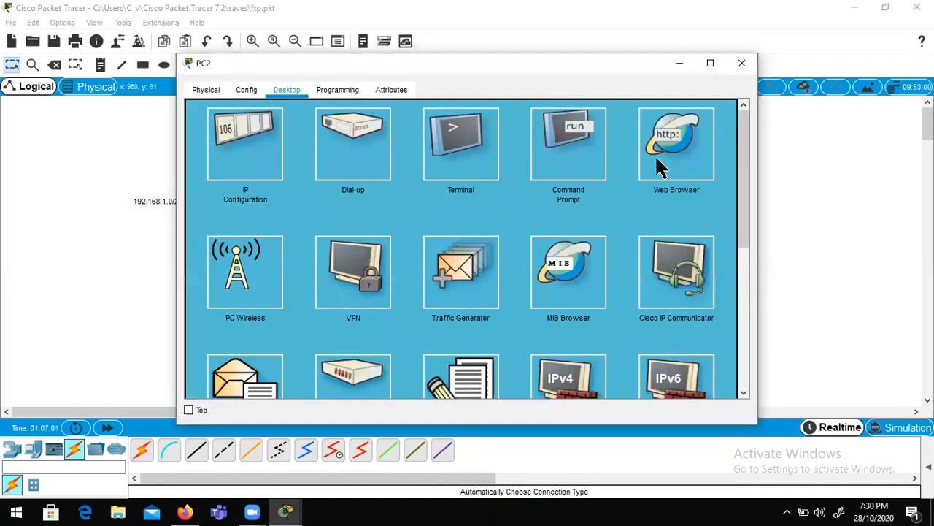
pyautogui.click(243, 150)
pyautogui.moveTo(413, 182); pyautogui.dragTo(360, 180)
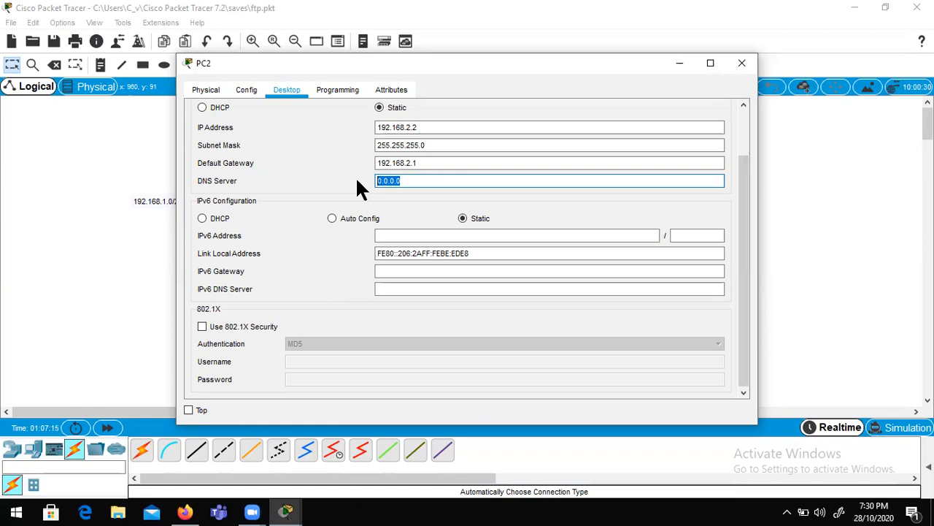
pyautogui.write('192.')
pyautogui.write('168.')
pyautogui.write('1.10')
pyautogui.press('BackSpace')
pyautogui.press('BackSpace')
pyautogui.press('BackSpace')
pyautogui.press('BackSpace')
pyautogui.write('2.10')
pyautogui.moveTo(428, 180); pyautogui.dragTo(349, 183)
pyautogui.hotkey('ctrl', 'c')
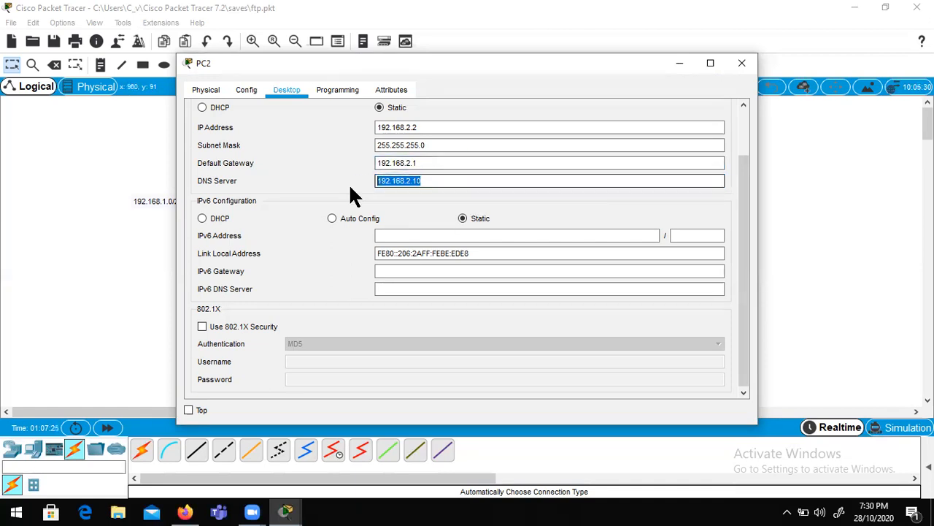
pyautogui.click(741, 63)
# Paste the copied address 192.168.2.10 as the DNS server in PC3's IP configuration
pyautogui.click(648, 243)
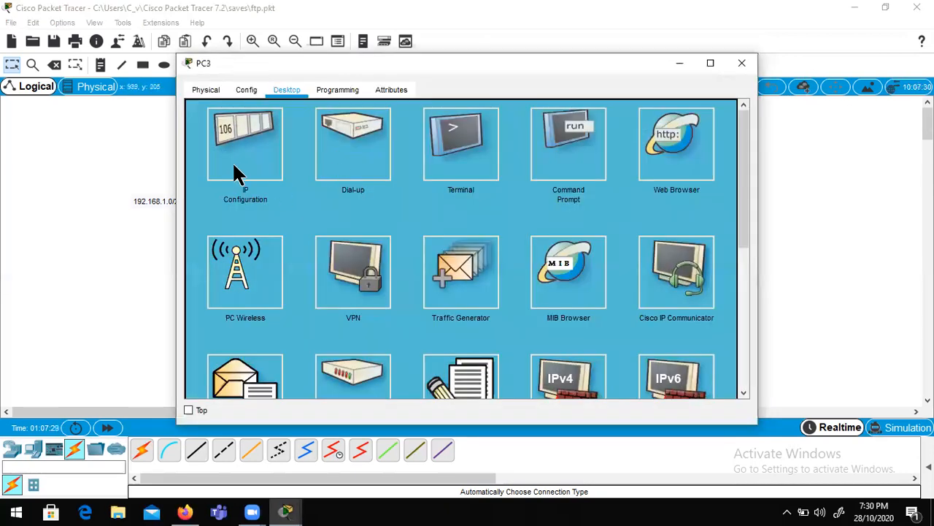
pyautogui.click(234, 174)
pyautogui.moveTo(416, 180); pyautogui.dragTo(226, 211)
pyautogui.hotkey('ctrl', 'v')
pyautogui.click(742, 63)
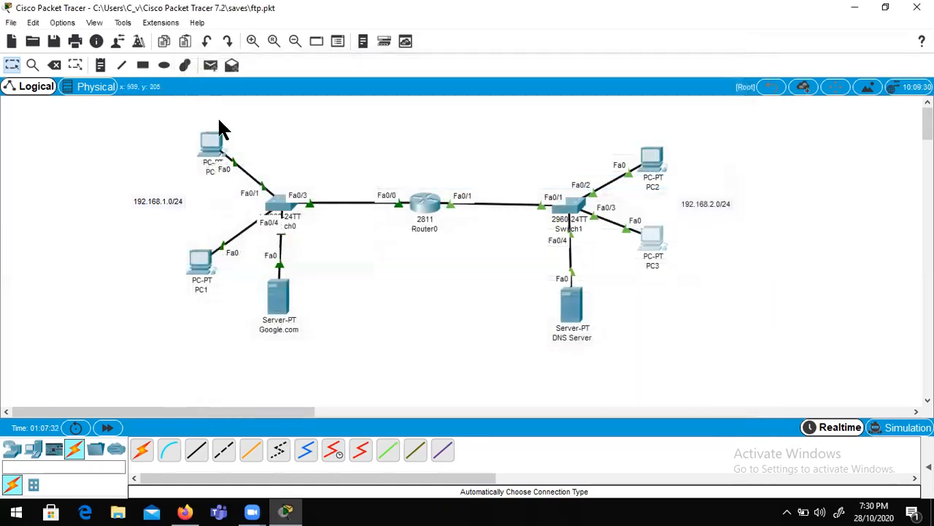
# Set the DNS server in PC0's IP configuration to the copied address 192.168.2.10
pyautogui.click(214, 151)
pyautogui.click(243, 150)
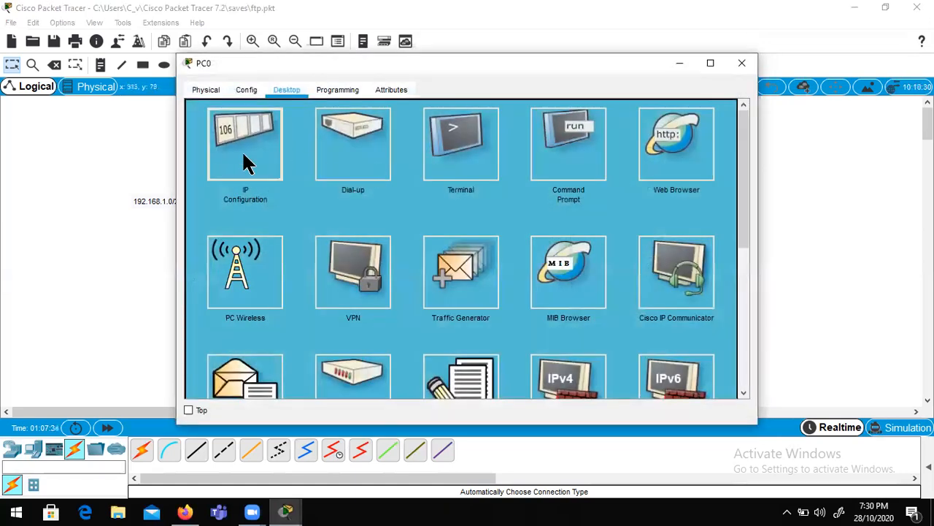
pyautogui.moveTo(413, 177); pyautogui.dragTo(248, 184)
pyautogui.hotkey('ctrl', 'v')
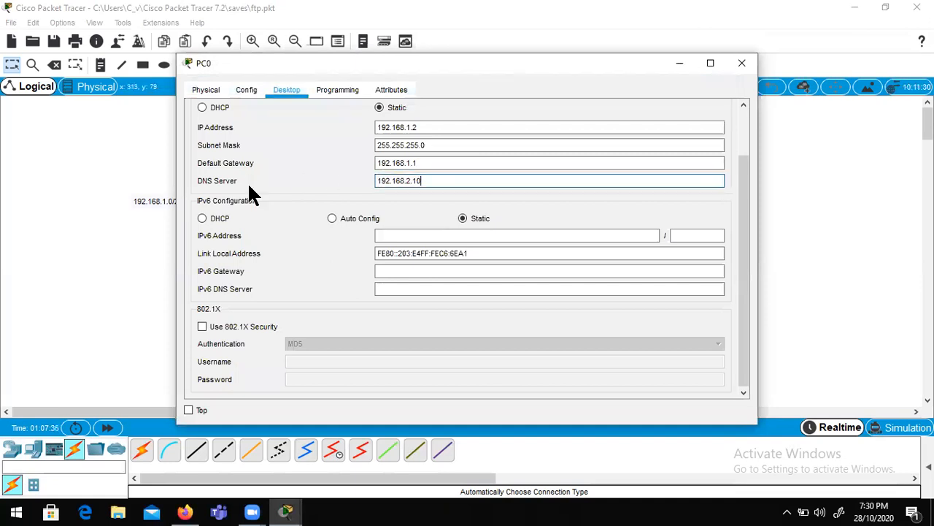
pyautogui.click(742, 63)
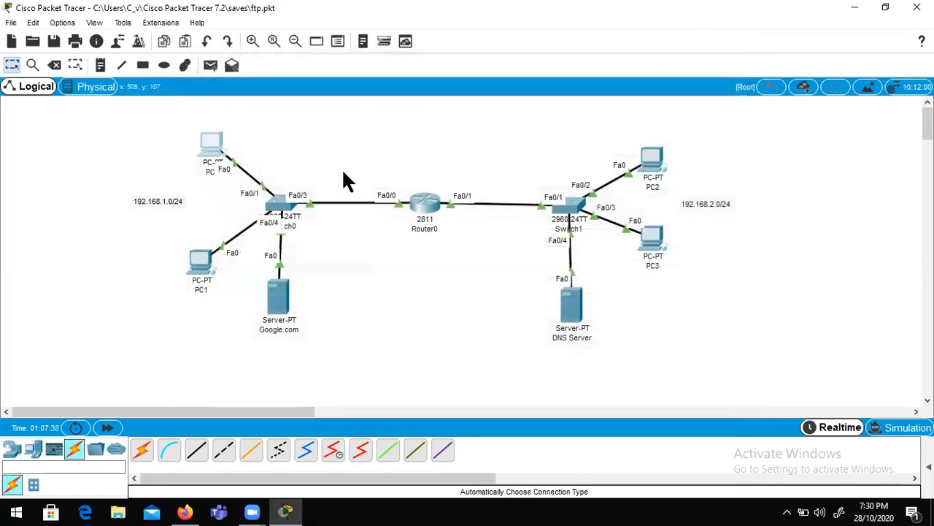
# Set the DNS server in PC1's IP configuration to the copied address 192.168.2.10
pyautogui.click(193, 267)
pyautogui.click(246, 167)
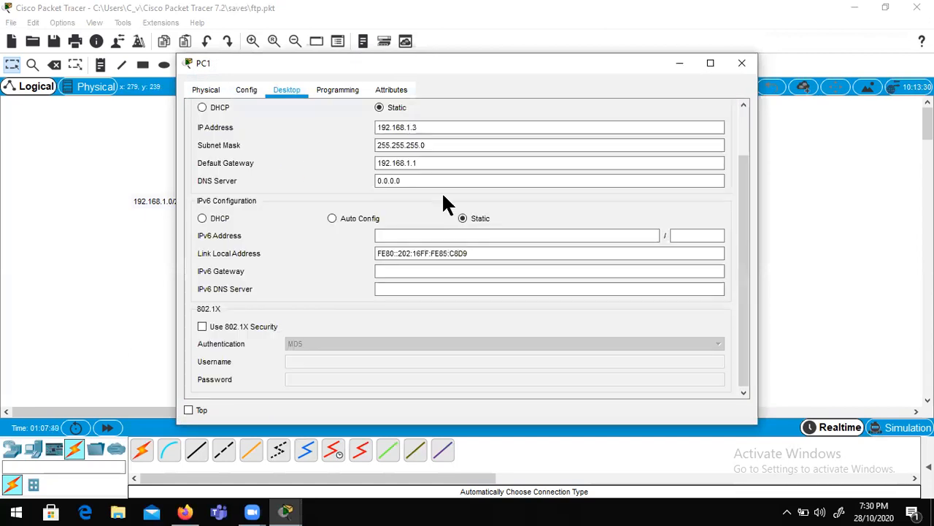
pyautogui.moveTo(448, 180); pyautogui.dragTo(309, 176)
pyautogui.hotkey('ctrl', 'v')
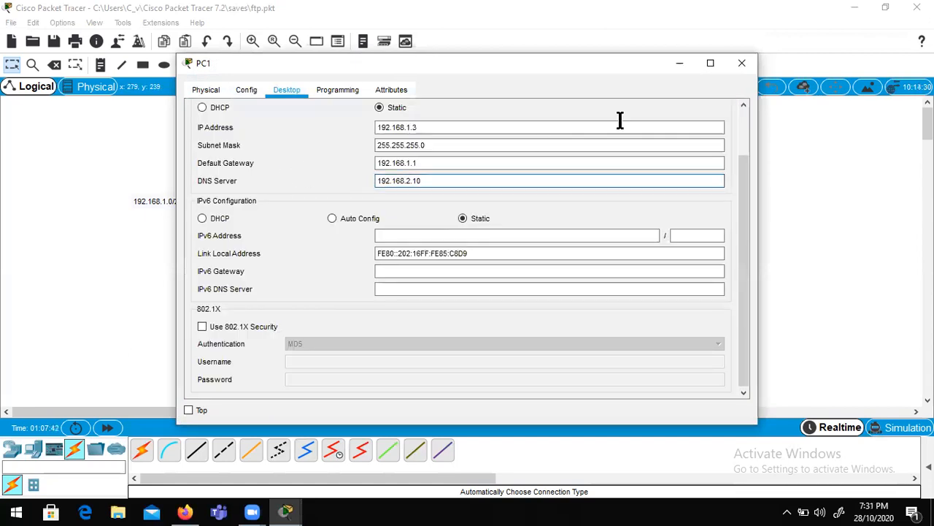
pyautogui.click(741, 65)
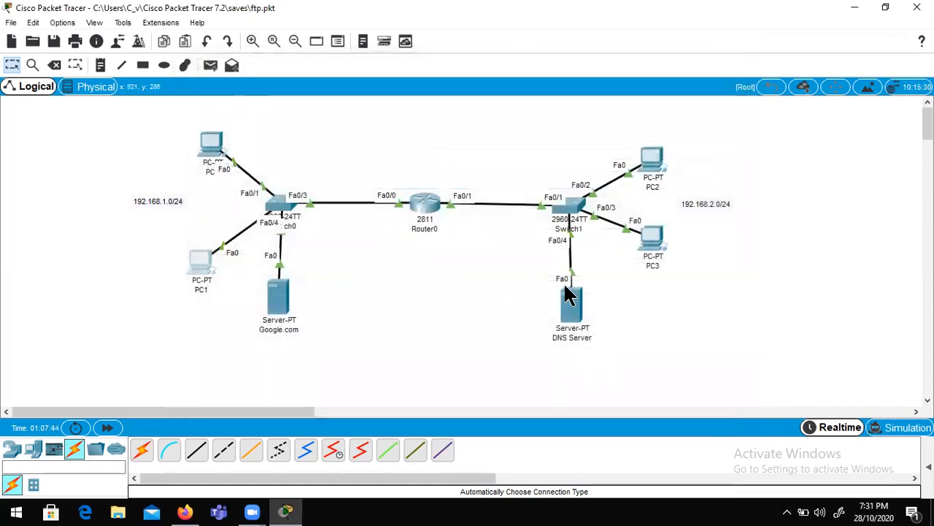
pyautogui.click(659, 169)
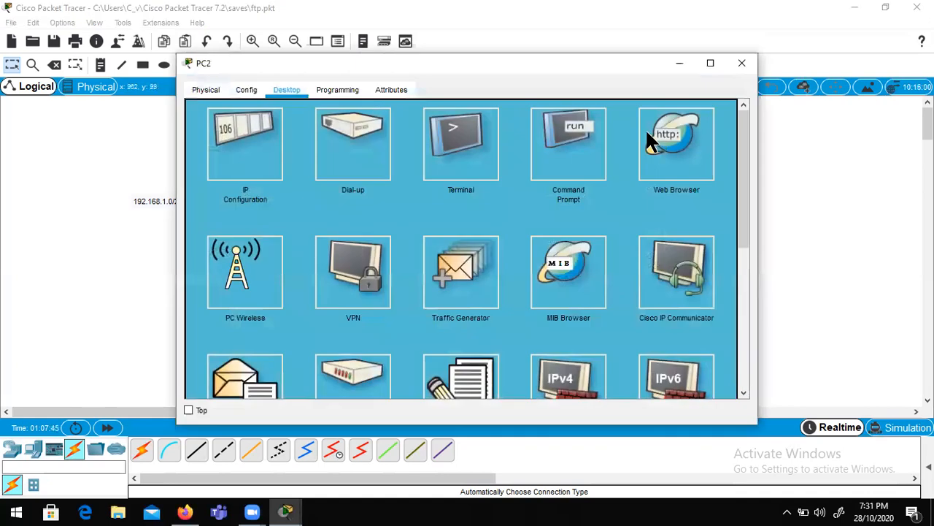
pyautogui.click(684, 143)
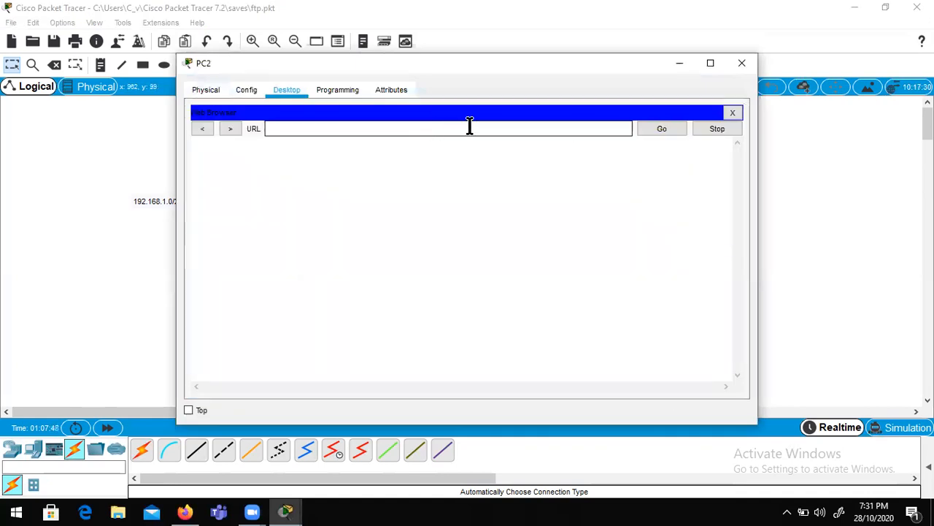
pyautogui.click(742, 63)
# Set the DNS Server machine's own DNS server address to 192.168.2.10 in its IP configuration
pyautogui.click(576, 312)
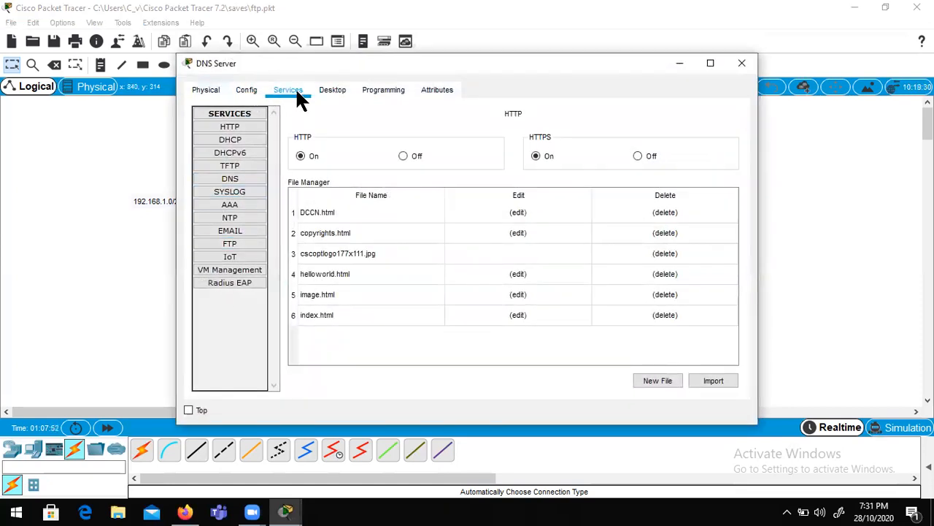
pyautogui.click(333, 89)
pyautogui.click(225, 168)
pyautogui.moveTo(434, 180); pyautogui.dragTo(201, 194)
pyautogui.hotkey('ctrl', 'v')
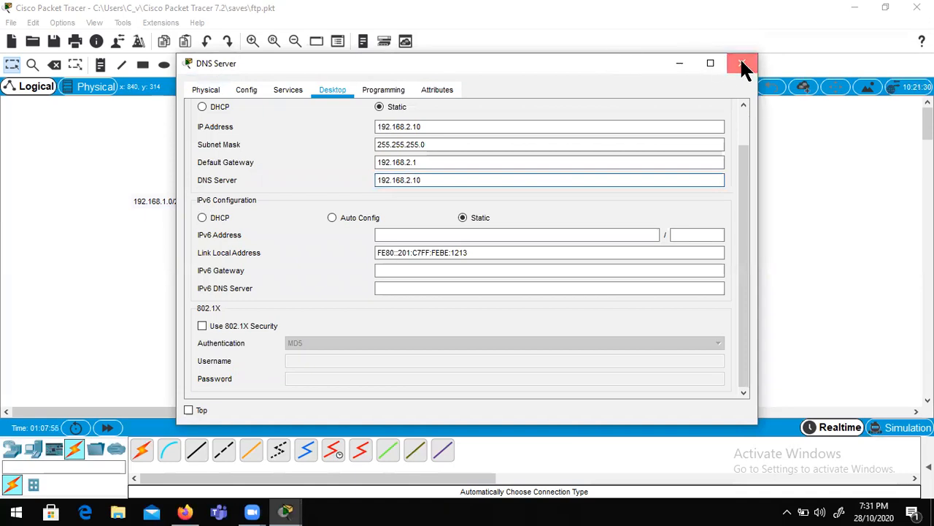
pyautogui.click(741, 62)
# Set the Google.com server's DNS server address to 192.168.2.10 in its IP configuration
pyautogui.click(277, 301)
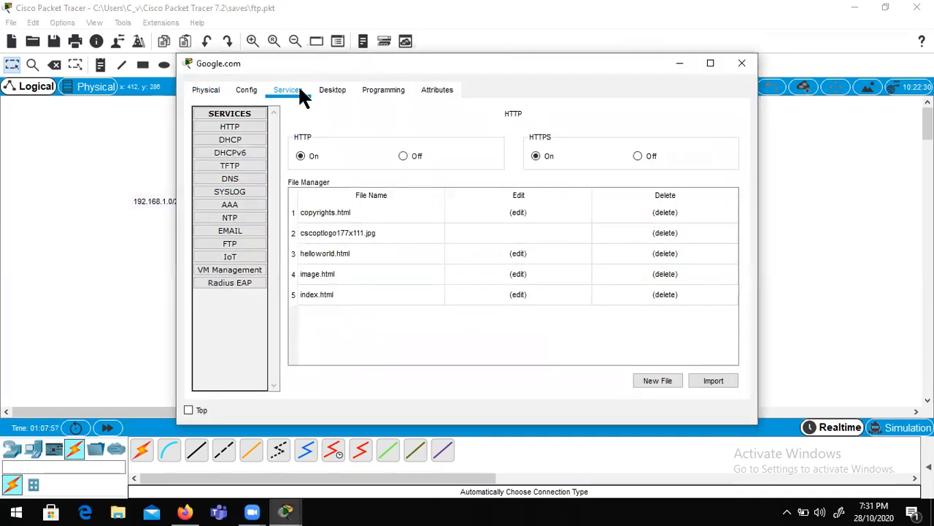
pyautogui.click(332, 90)
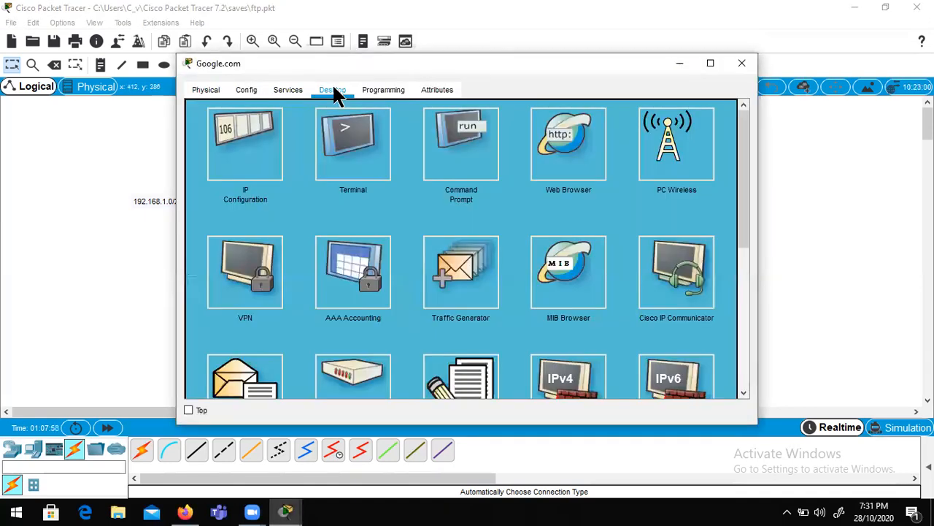
pyautogui.click(255, 135)
pyautogui.moveTo(444, 180); pyautogui.dragTo(218, 193)
pyautogui.hotkey('ctrl', 'v')
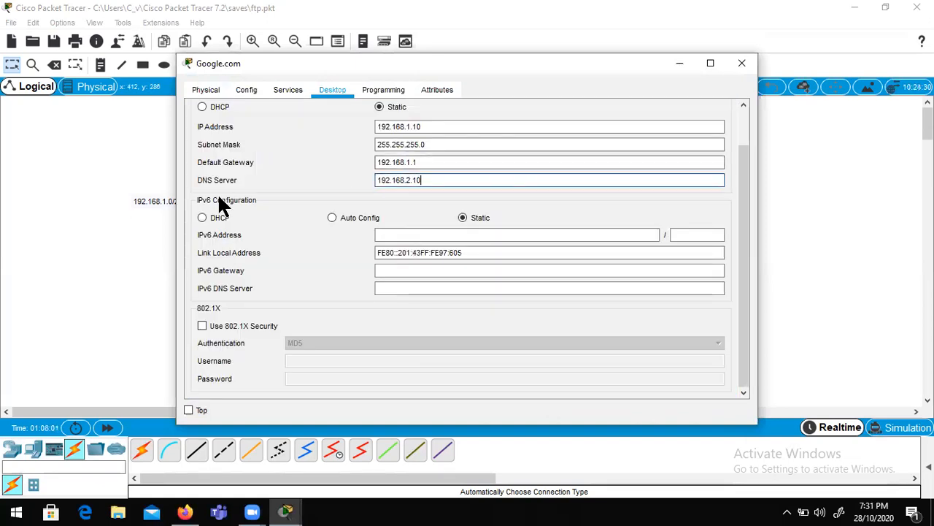
pyautogui.click(741, 62)
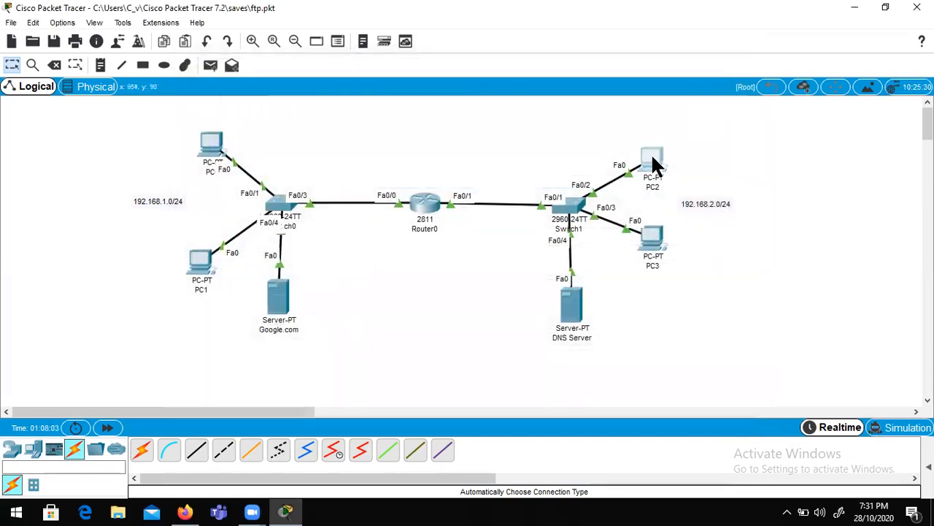
# Browse to google.com in PC2's web browser and highlight the http prefix of the address
pyautogui.click(652, 160)
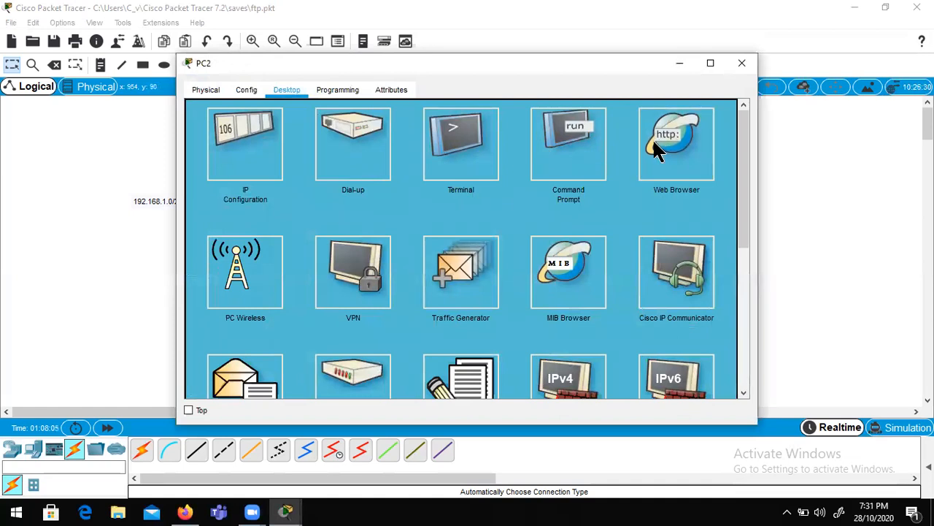
pyautogui.click(675, 151)
pyautogui.click(462, 127)
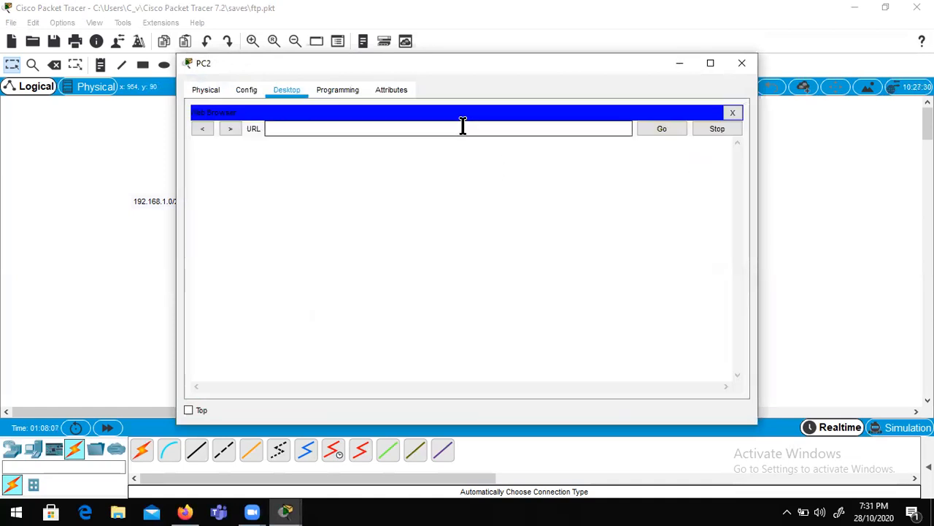
pyautogui.write('google.com')
pyautogui.press('Return')
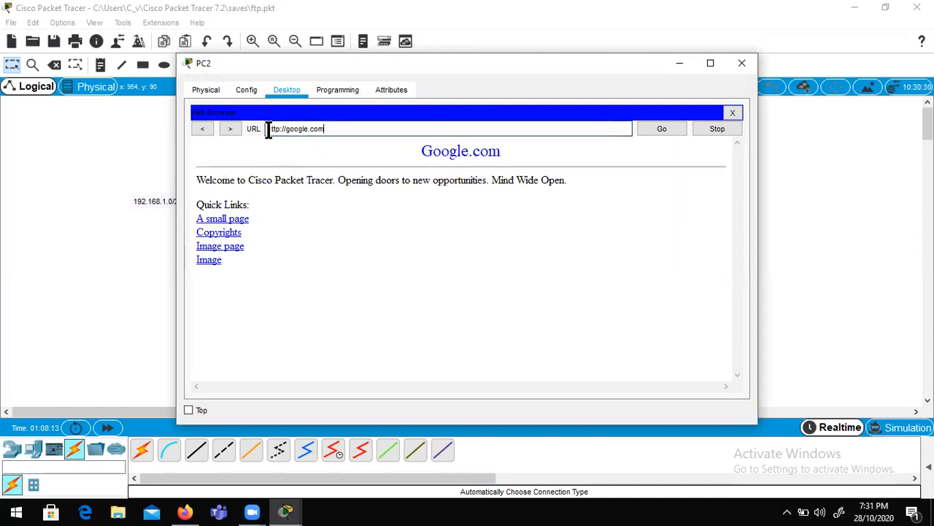
pyautogui.moveTo(267, 129); pyautogui.dragTo(281, 128)
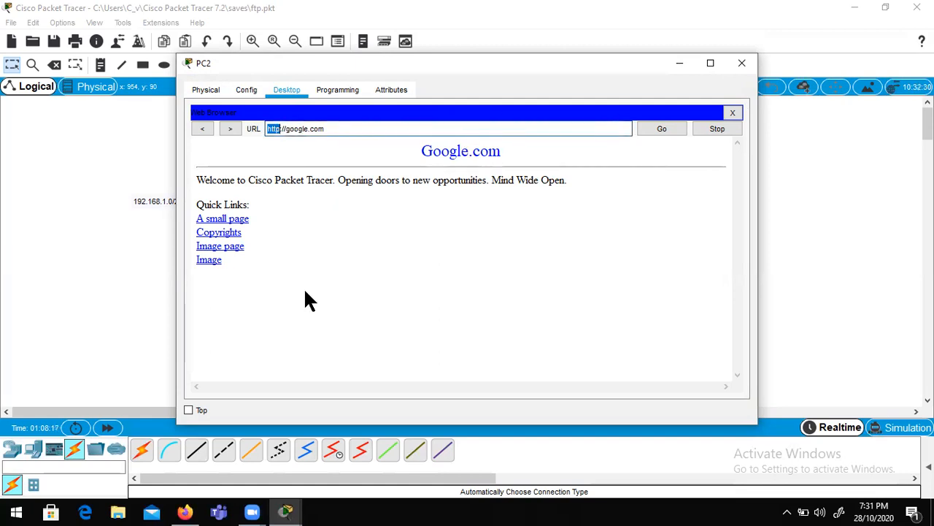
# Browse to 192.168.2.10 in PC2's web browser and close the PC2 window
pyautogui.click(530, 127)
pyautogui.press('BackSpace')
pyautogui.press('BackSpace')
pyautogui.press('BackSpace')
pyautogui.press('BackSpace')
pyautogui.press('BackSpace')
pyautogui.press('BackSpace')
pyautogui.press('BackSpace')
pyautogui.press('BackSpace')
pyautogui.press('BackSpace')
pyautogui.press('BackSpace')
pyautogui.press('BackSpace')
pyautogui.press('BackSpace')
pyautogui.press('BackSpace')
pyautogui.press('BackSpace')
pyautogui.press('BackSpace')
pyautogui.write('192.168.2.10')
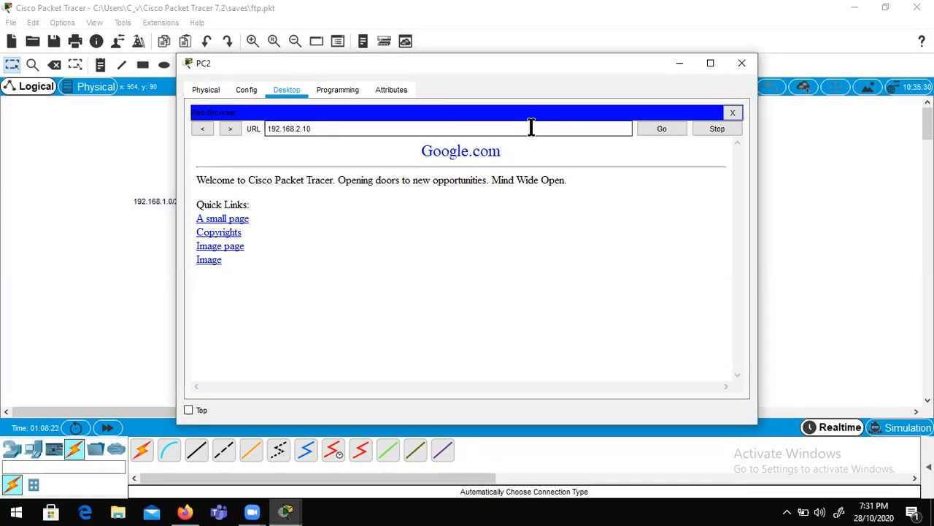
pyautogui.press('Return')
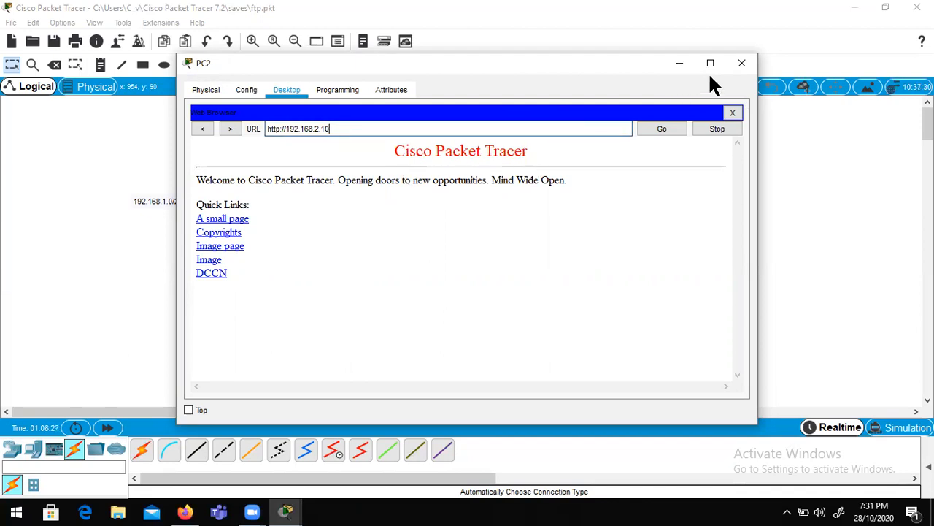
pyautogui.click(742, 64)
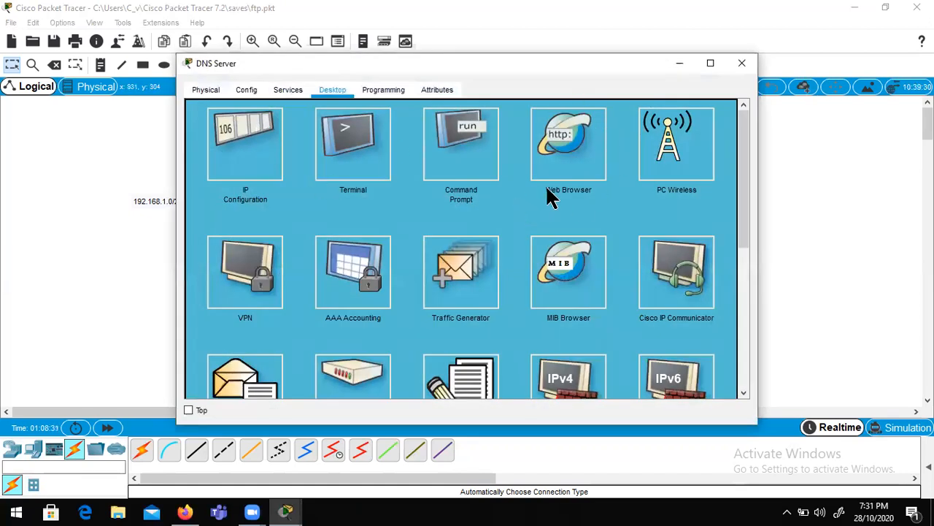
# Examine the index.html source in the DNS Server's HTTP service and close the server window
pyautogui.click(279, 90)
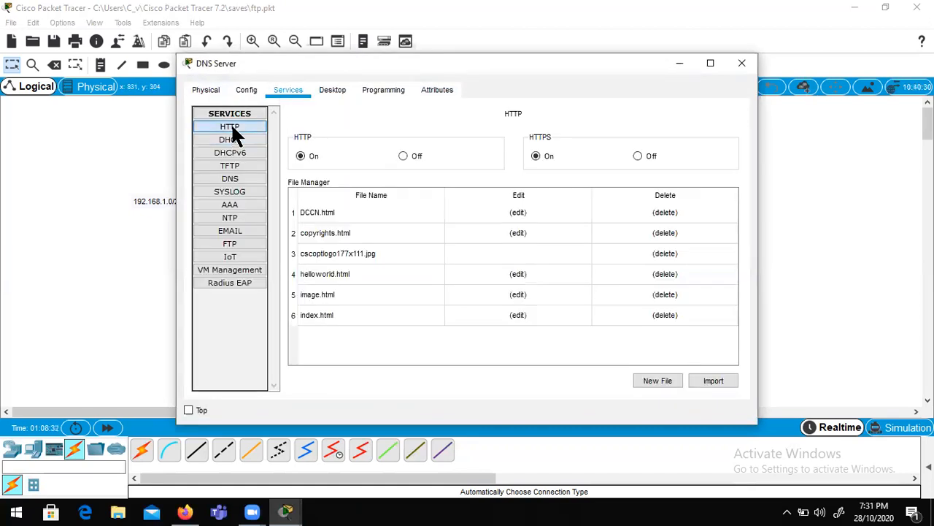
pyautogui.click(519, 314)
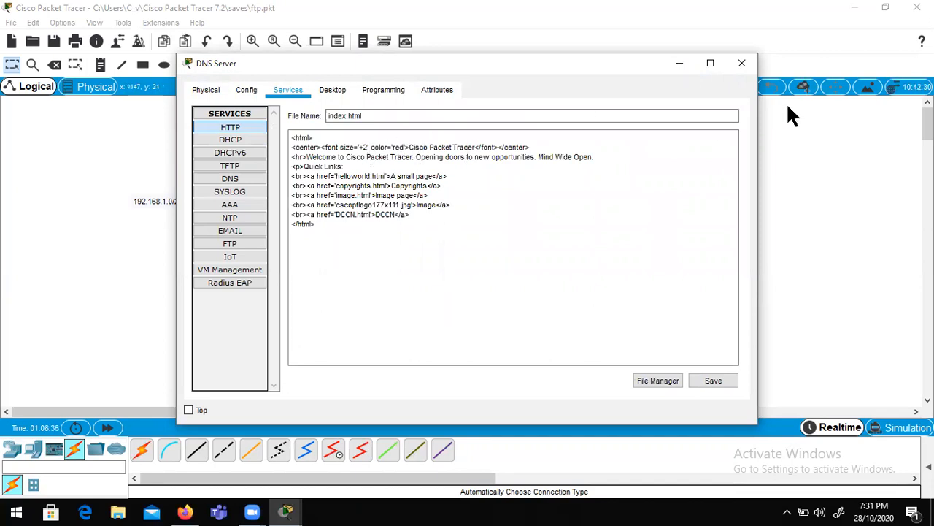
pyautogui.click(741, 64)
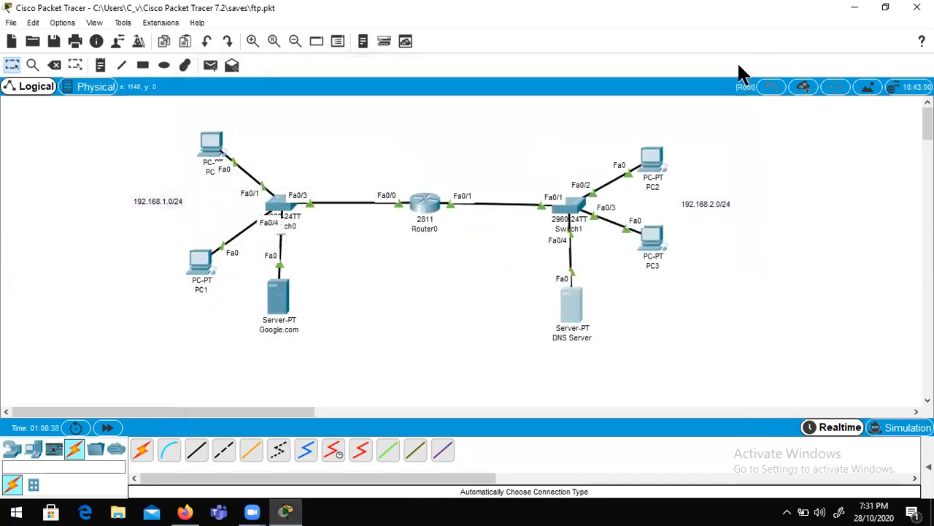
# Browse to google.com by its domain name in PC2's web browser, then close the PC2 window
pyautogui.click(650, 167)
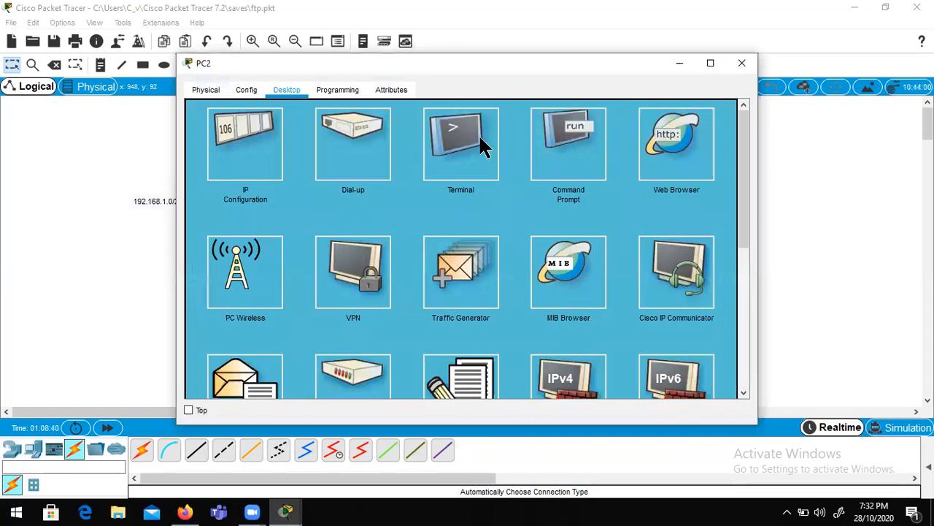
pyautogui.click(676, 135)
pyautogui.click(492, 129)
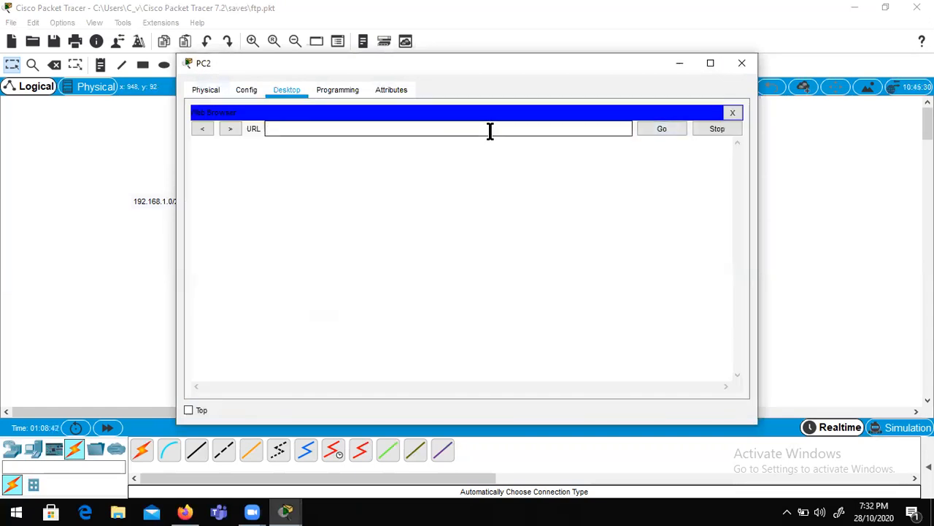
pyautogui.write('google ')
pyautogui.write('com')
pyautogui.press('Return')
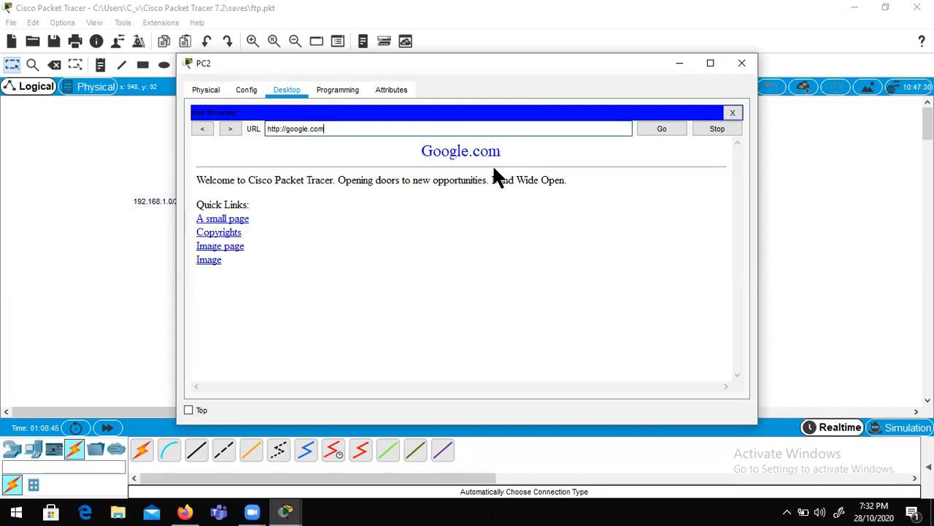
pyautogui.click(740, 63)
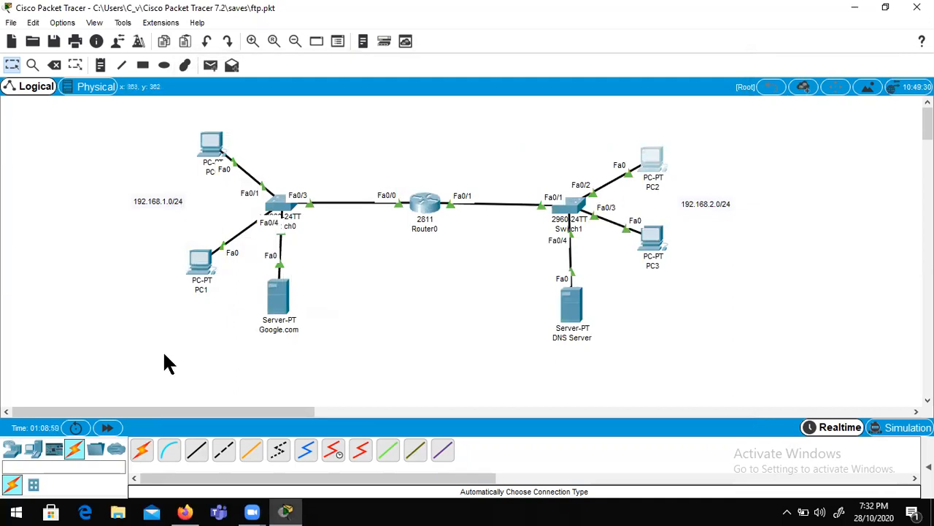
# Add a generic server to the workspace above the switch of the 192.168.1.0/24 network
pyautogui.click(33, 449)
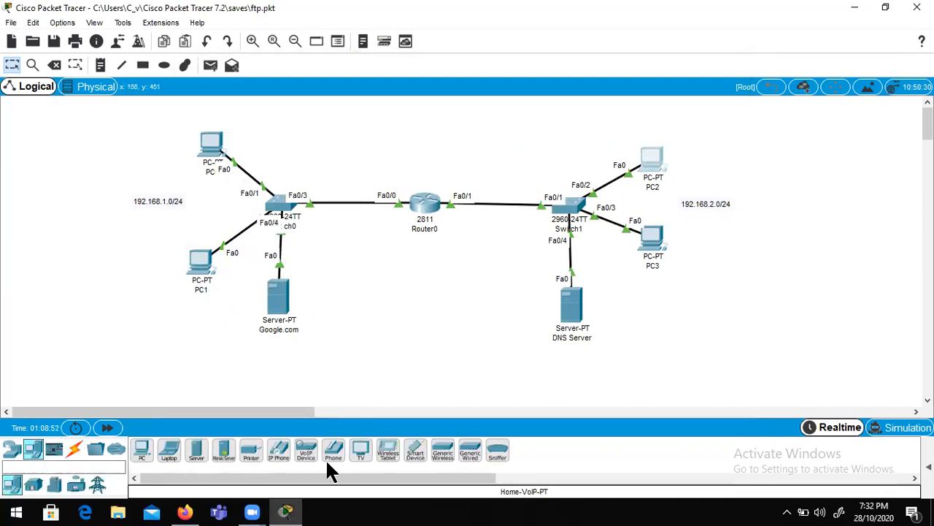
pyautogui.click(196, 451)
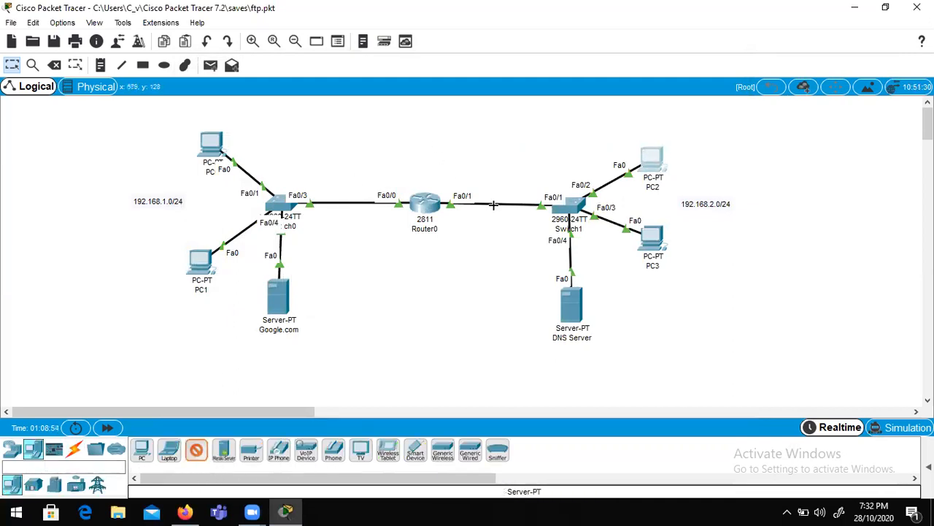
pyautogui.click(299, 130)
# Give the newly placed server the static IP address 192.168.1.5 with subnet mask 255.255.255.0
pyautogui.click(292, 127)
pyautogui.click(325, 91)
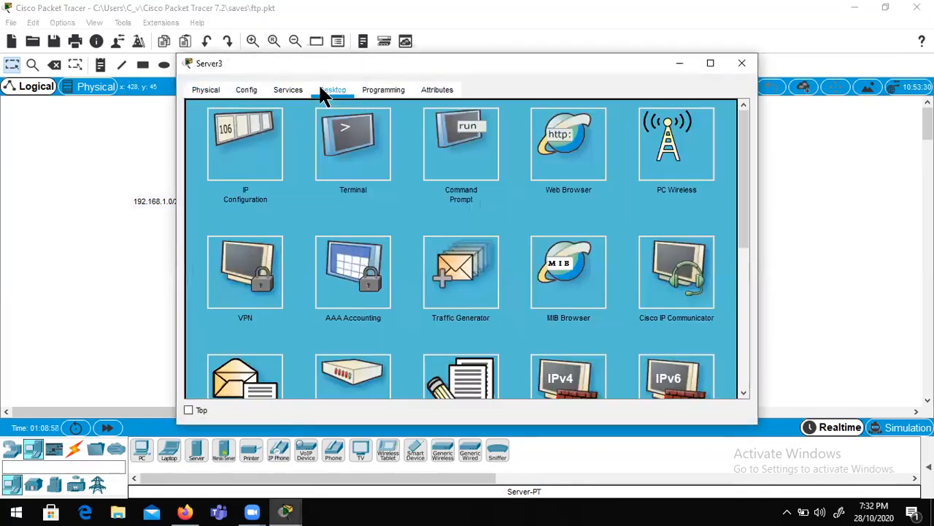
pyautogui.click(248, 140)
pyautogui.click(388, 126)
pyautogui.write('192')
pyautogui.write('2.168')
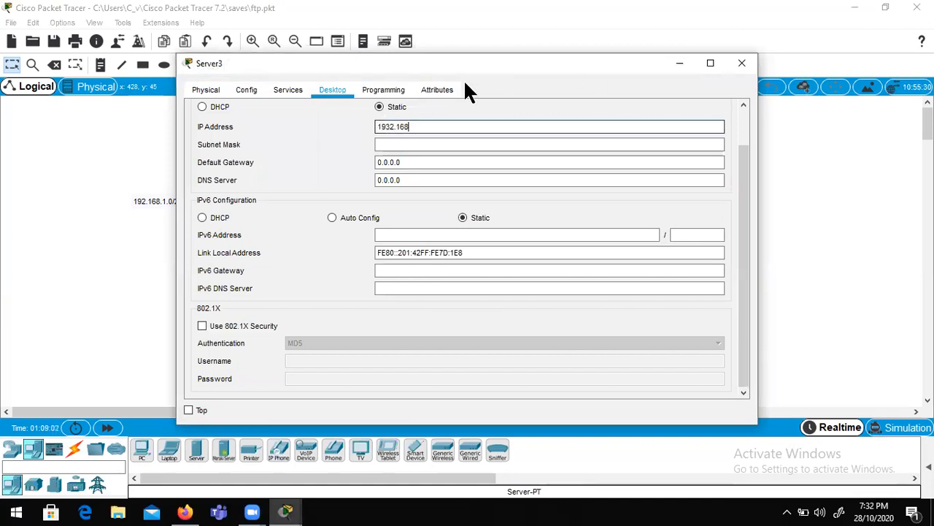
pyautogui.click(387, 123)
pyautogui.press('BackSpace')
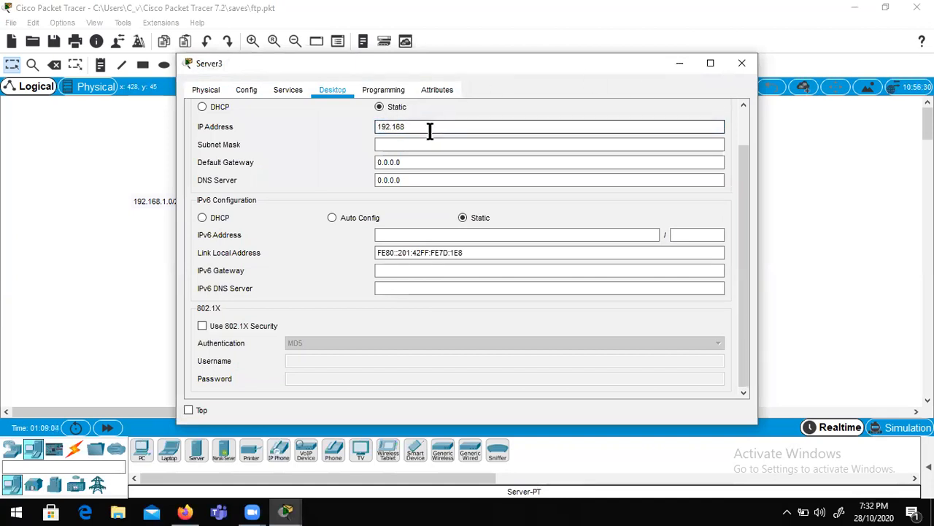
pyautogui.write('168')
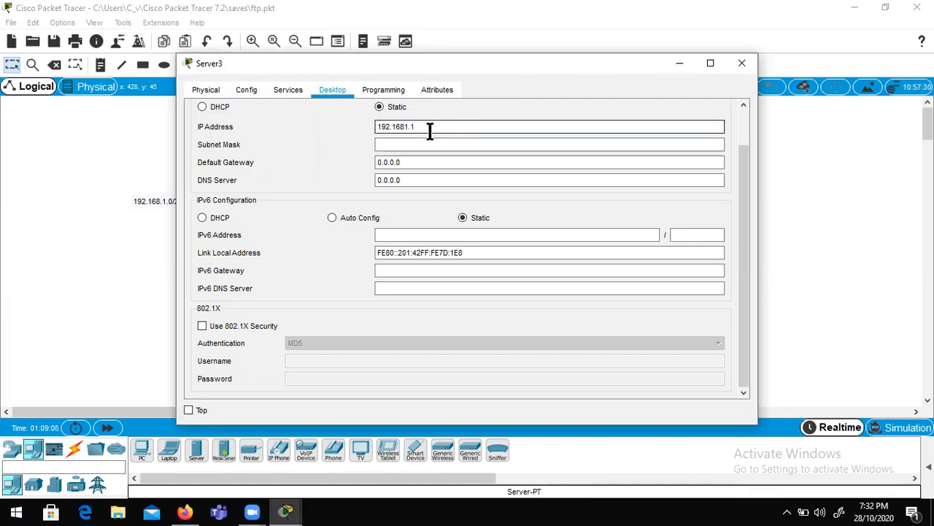
pyautogui.write('.1.5')
pyautogui.click(413, 144)
# Set the new server's default gateway to 192.168.1.1
pyautogui.click(414, 162)
pyautogui.moveTo(414, 162); pyautogui.dragTo(273, 174)
pyautogui.write('192168.1.1')
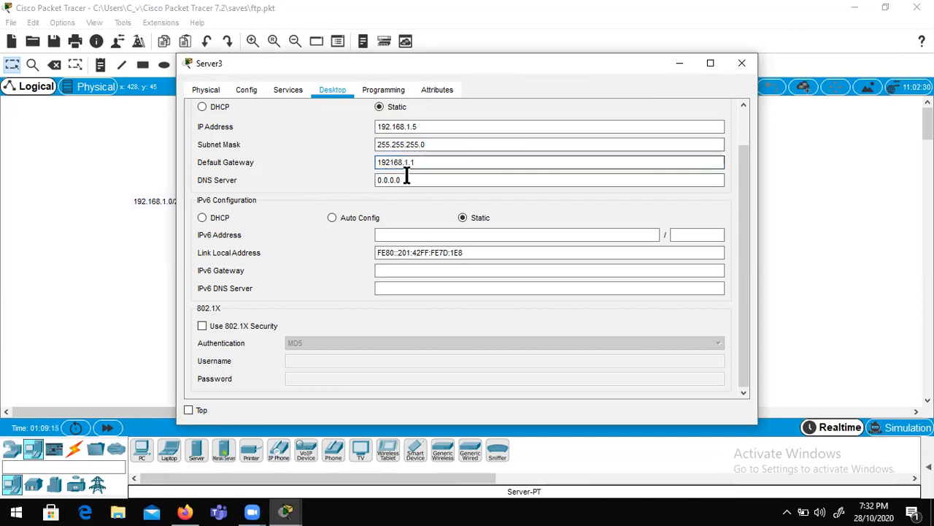
pyautogui.click(407, 179)
pyautogui.click(512, 267)
pyautogui.click(414, 163)
pyautogui.write('192.1')
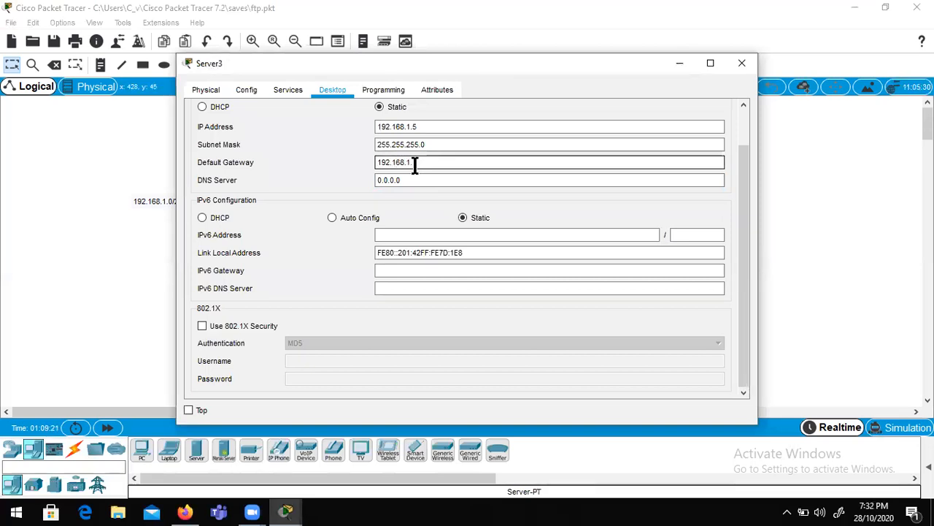
# Set the new server's DNS server address to 192.168.2.10 and close its window
pyautogui.click(416, 179)
pyautogui.press('BackSpace')
pyautogui.press('BackSpace')
pyautogui.press('BackSpace')
pyautogui.press('BackSpace')
pyautogui.press('BackSpace')
pyautogui.press('BackSpace')
pyautogui.write('192.168.2.10')
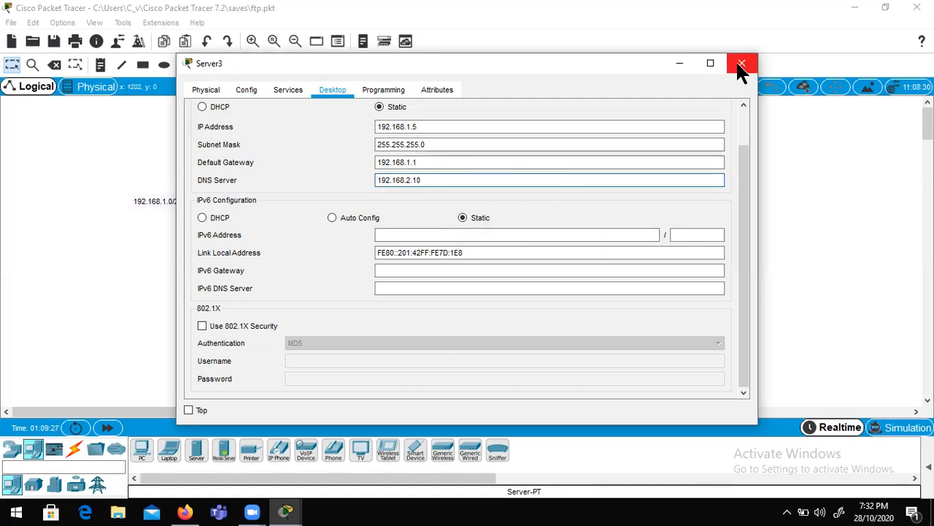
pyautogui.click(299, 91)
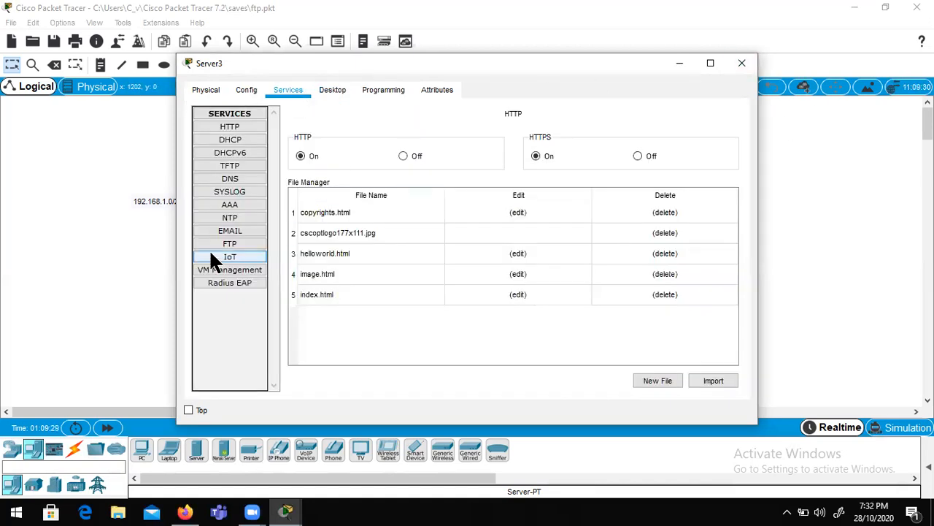
pyautogui.click(742, 63)
# Rename the new server as Gmail.com on the workspace
pyautogui.click(294, 161)
pyautogui.hotkey('ctrl', 'a')
pyautogui.write('Gmail.com')
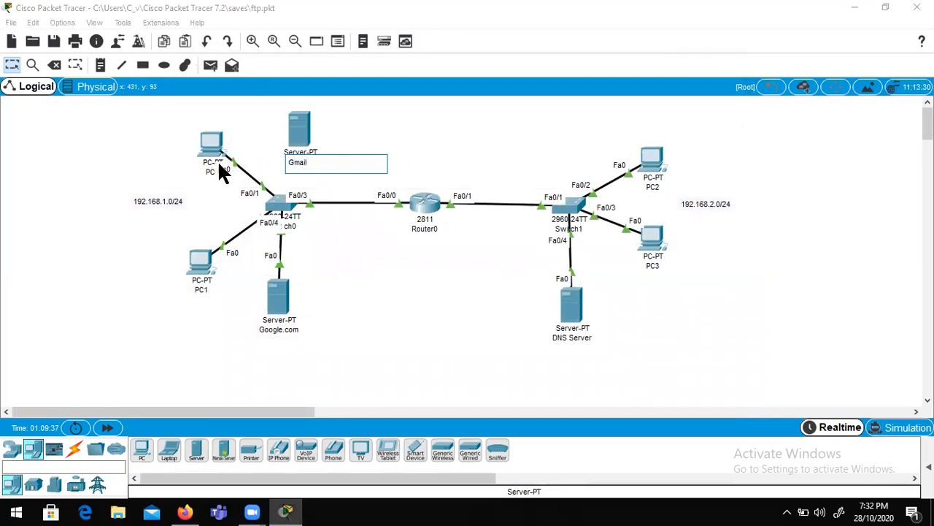
pyautogui.click(473, 162)
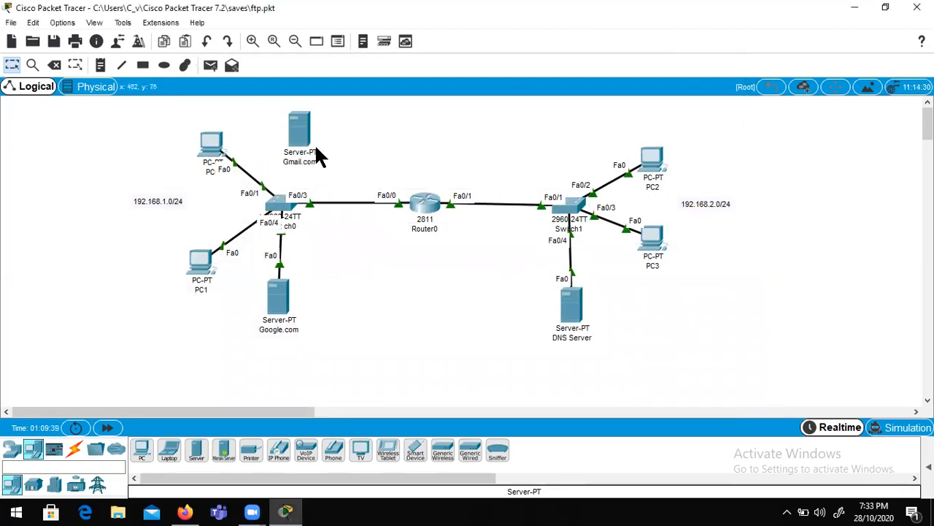
# Change the heading in the Gmail.com server's index.html to Gmail.com and save it, overwriting the existing file
pyautogui.click(300, 129)
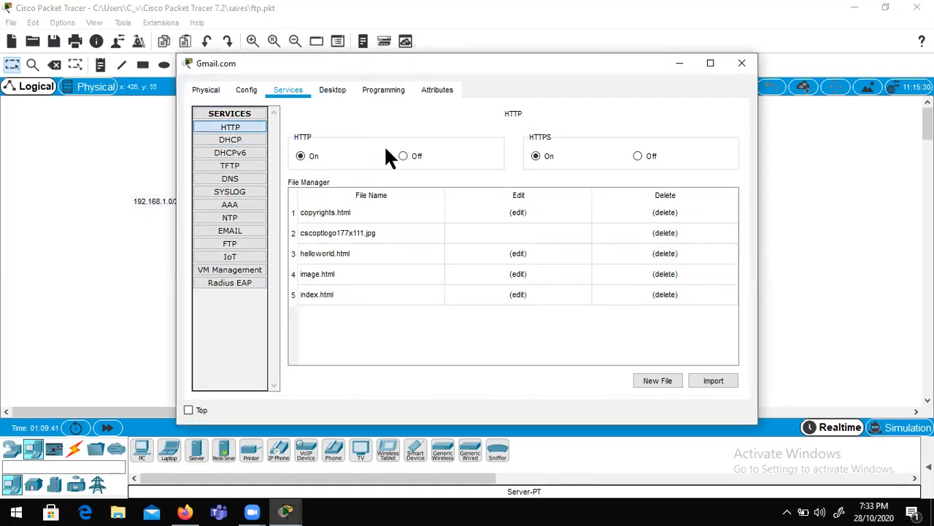
pyautogui.click(518, 294)
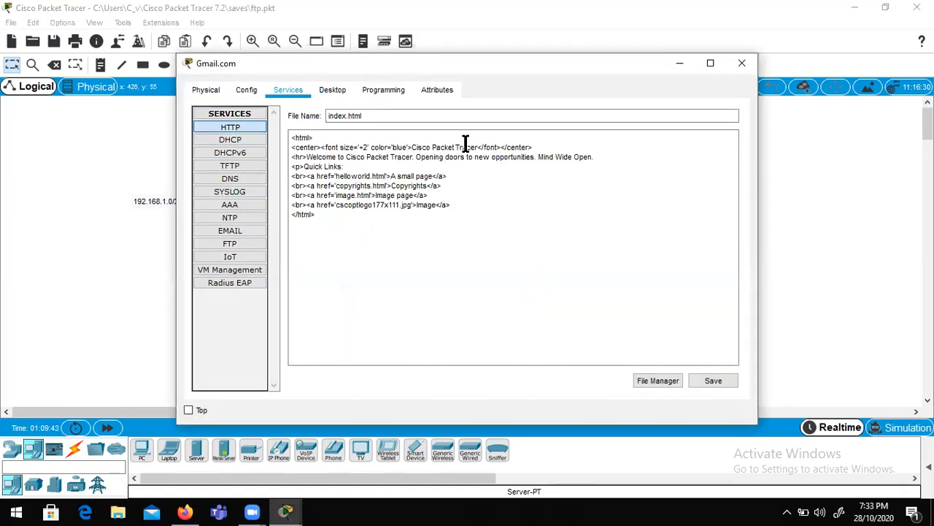
pyautogui.moveTo(477, 147); pyautogui.dragTo(413, 145)
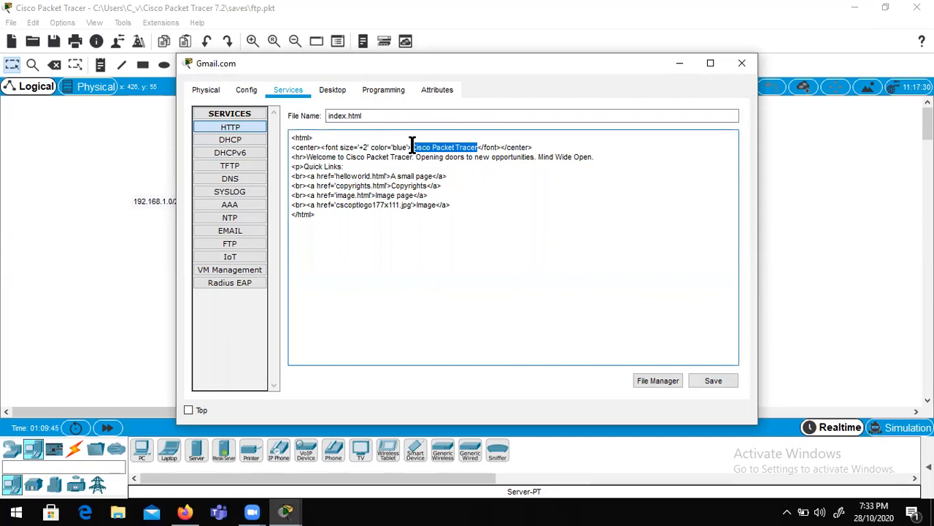
pyautogui.write('Gmail.com')
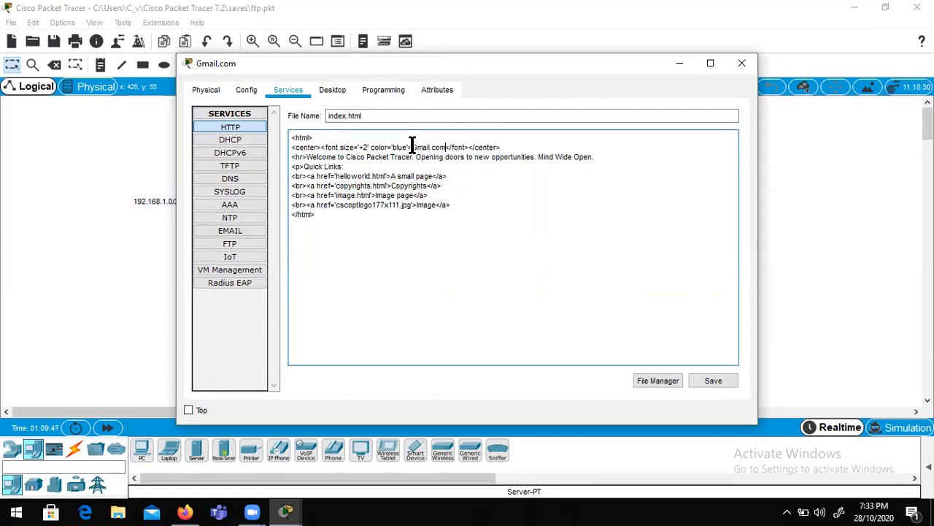
pyautogui.click(699, 381)
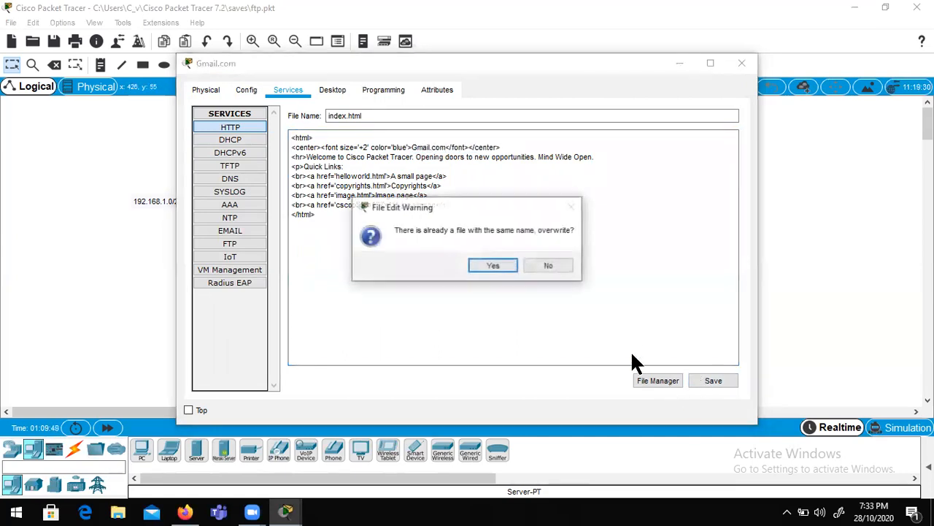
pyautogui.click(497, 267)
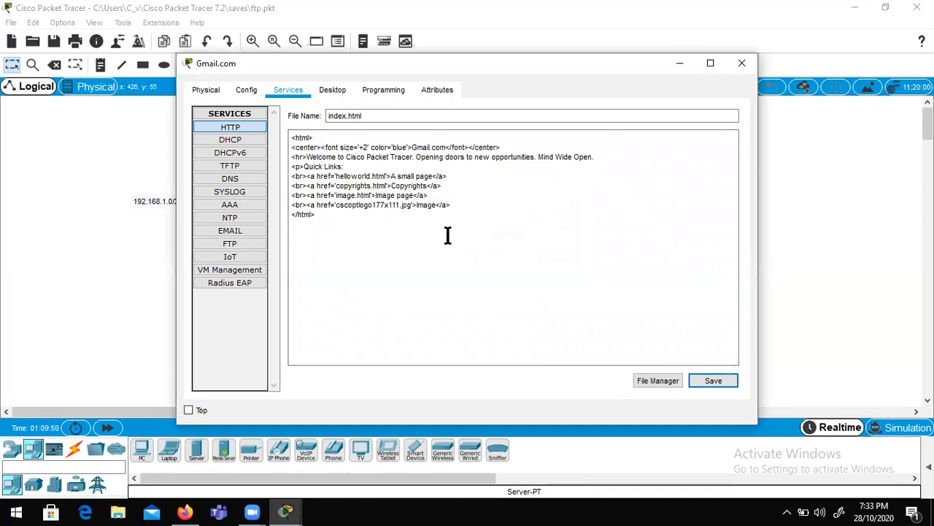
pyautogui.click(741, 62)
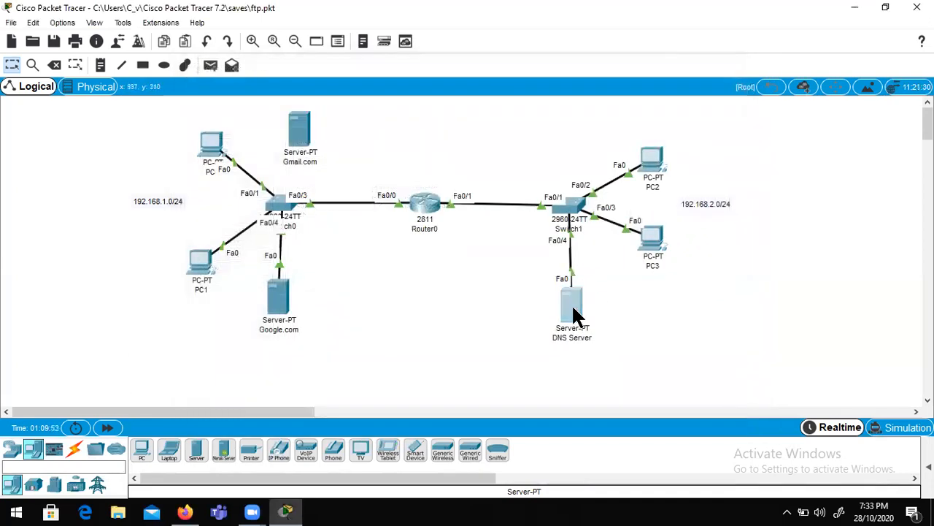
# Add an A record for gmail.com pointing to 192.168.1.5 in the DNS Server's DNS service
pyautogui.click(571, 304)
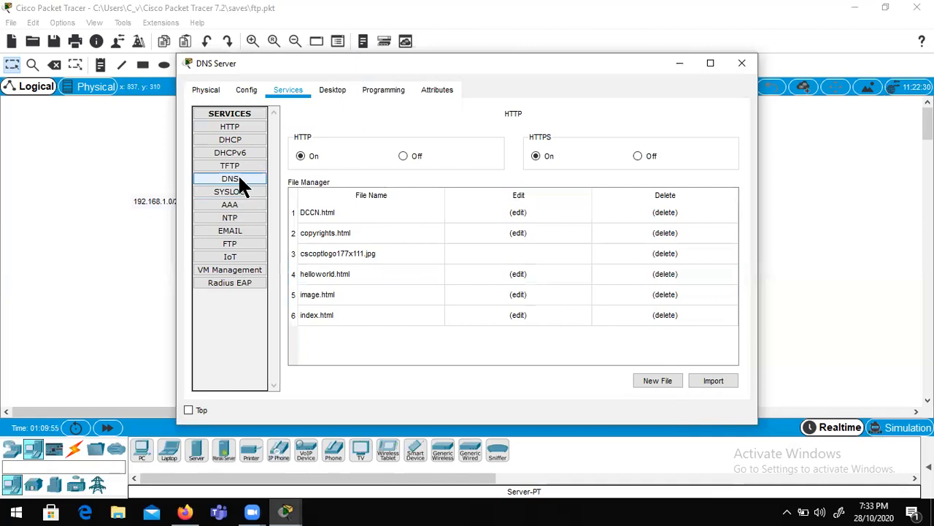
pyautogui.click(230, 179)
pyautogui.click(452, 173)
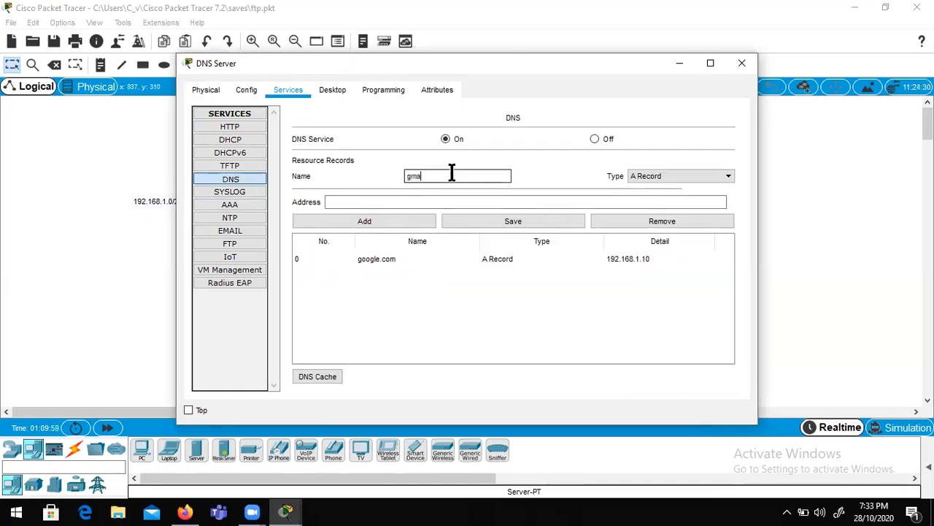
pyautogui.write('gmaol.comil')
pyautogui.click(411, 203)
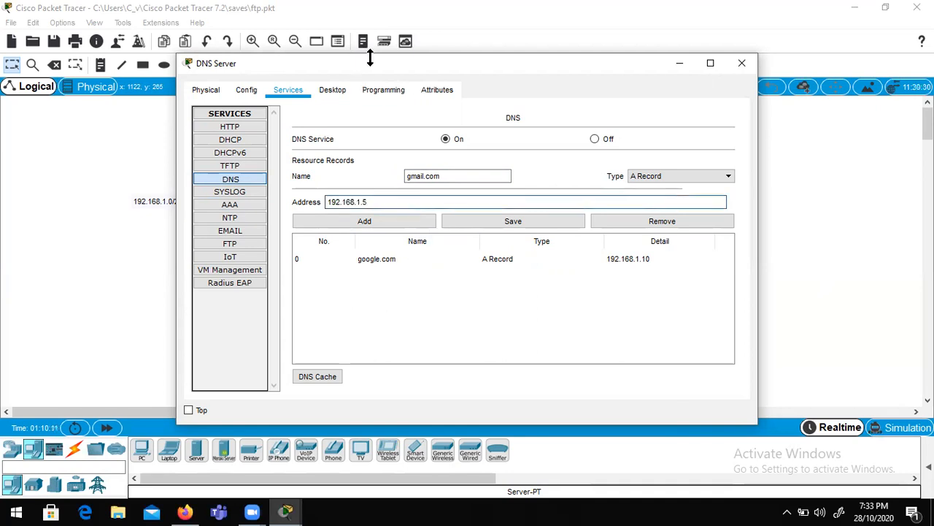
pyautogui.moveTo(361, 62); pyautogui.dragTo(315, 192)
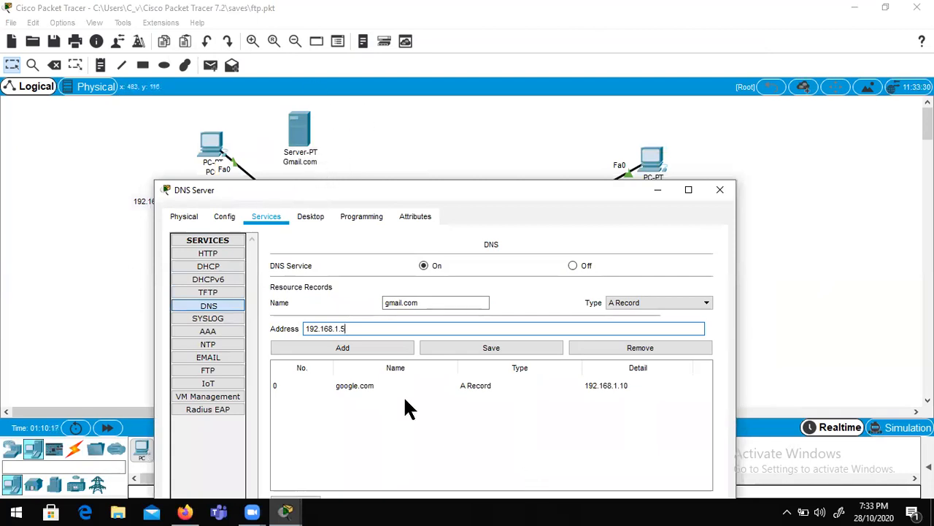
pyautogui.click(373, 346)
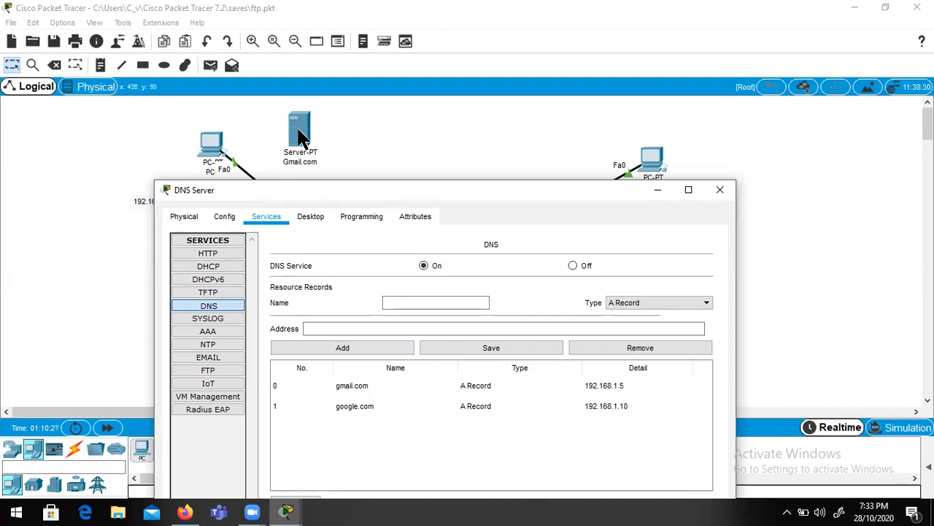
pyautogui.click(720, 189)
# Connect the Gmail.com server to the 192.168.1.0/24 network's switch using the automatically chosen connection type
pyautogui.click(74, 449)
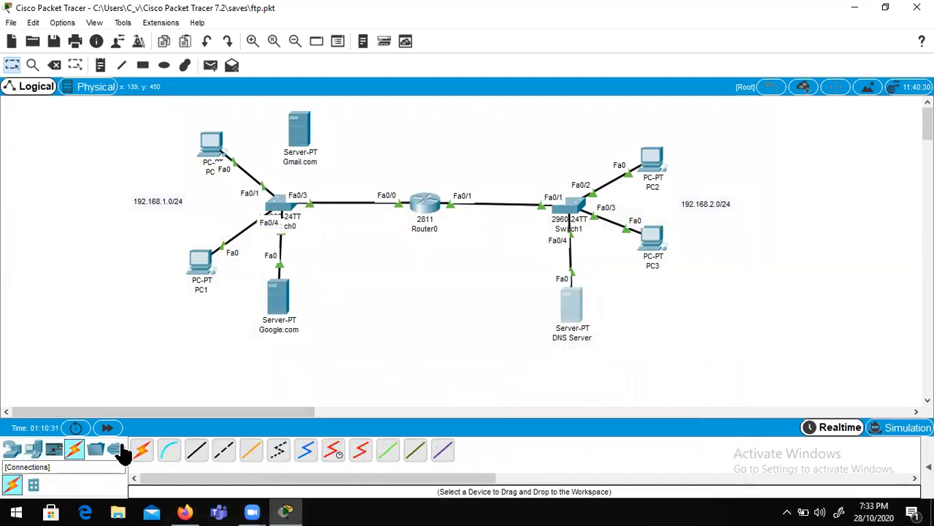
pyautogui.click(145, 453)
pyautogui.click(300, 130)
pyautogui.click(284, 208)
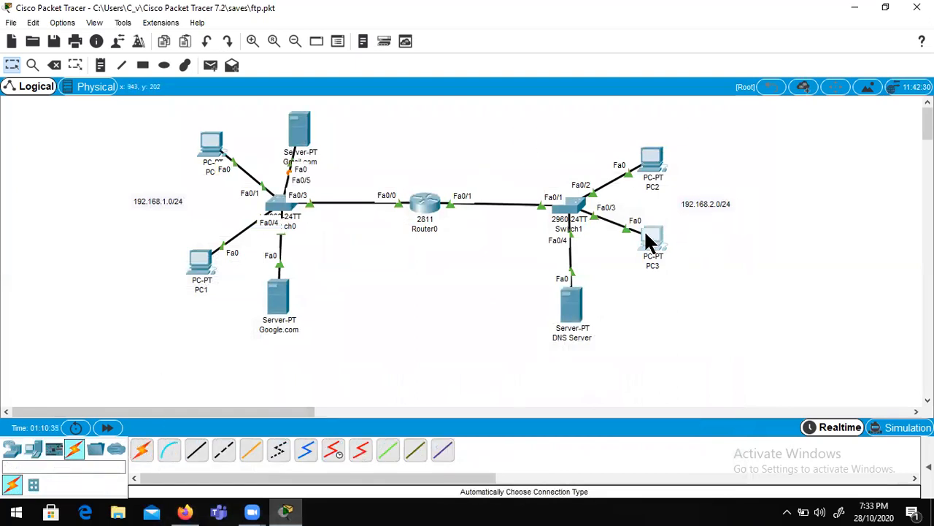
# Try to open gmail.com in PC3's web browser, and close the PC3 window
pyautogui.click(651, 240)
pyautogui.click(671, 133)
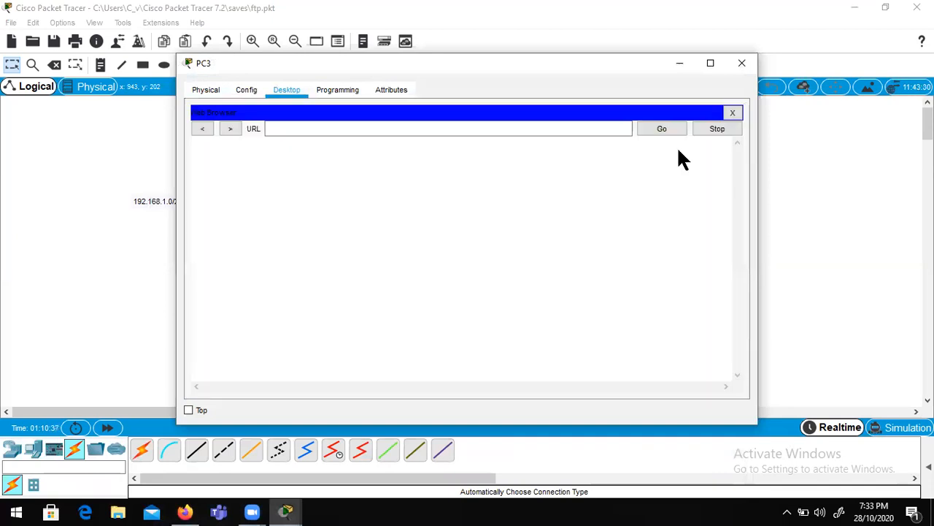
pyautogui.click(517, 130)
pyautogui.write('gmail.com')
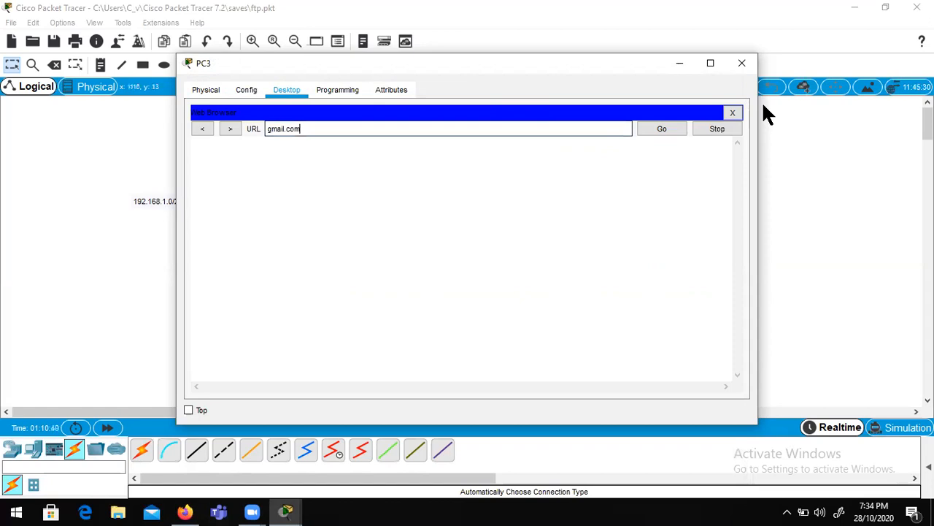
pyautogui.click(668, 133)
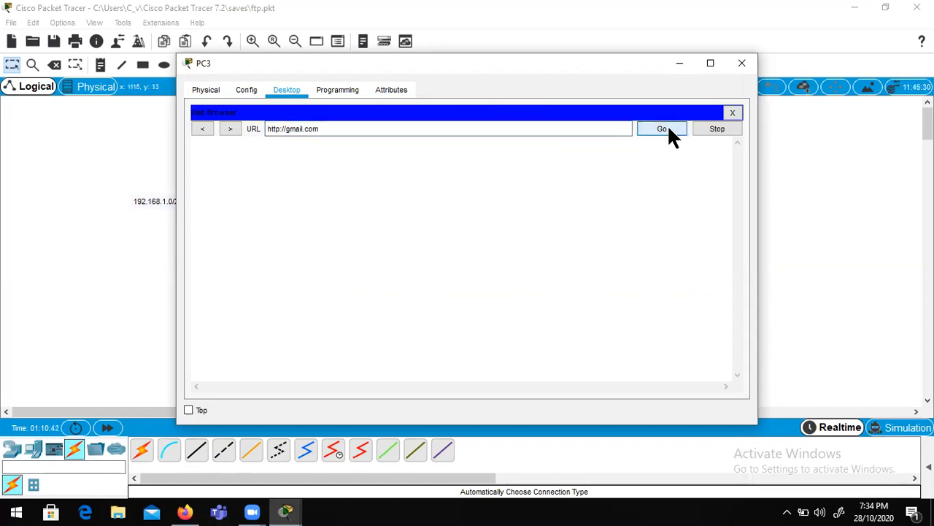
pyautogui.click(742, 63)
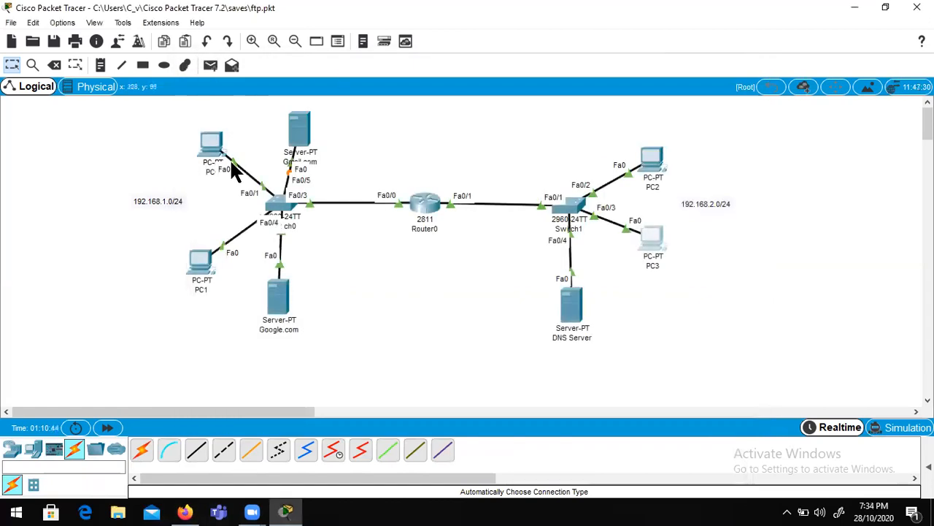
# Check the Gmail.com server's IP address, gateway and DNS server settings in its IP configuration, and close its window
pyautogui.click(300, 131)
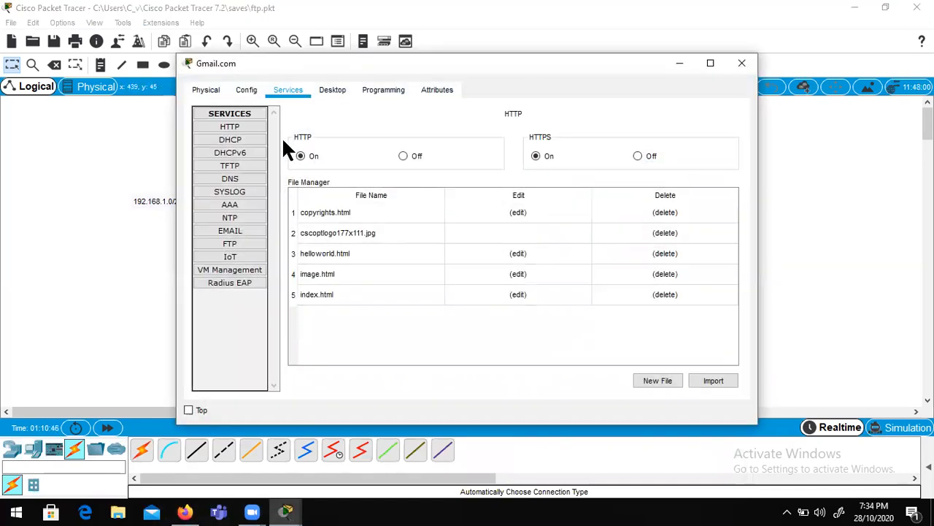
pyautogui.click(333, 89)
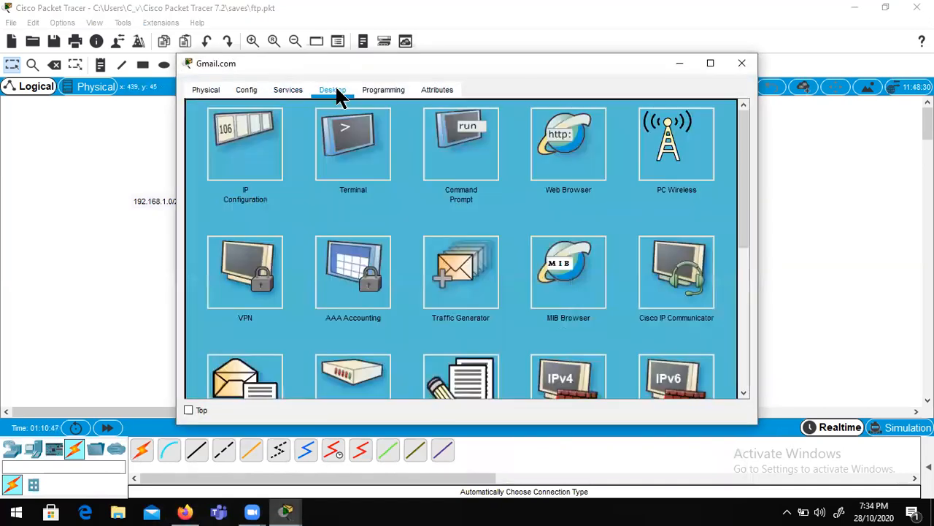
pyautogui.click(239, 164)
pyautogui.click(440, 180)
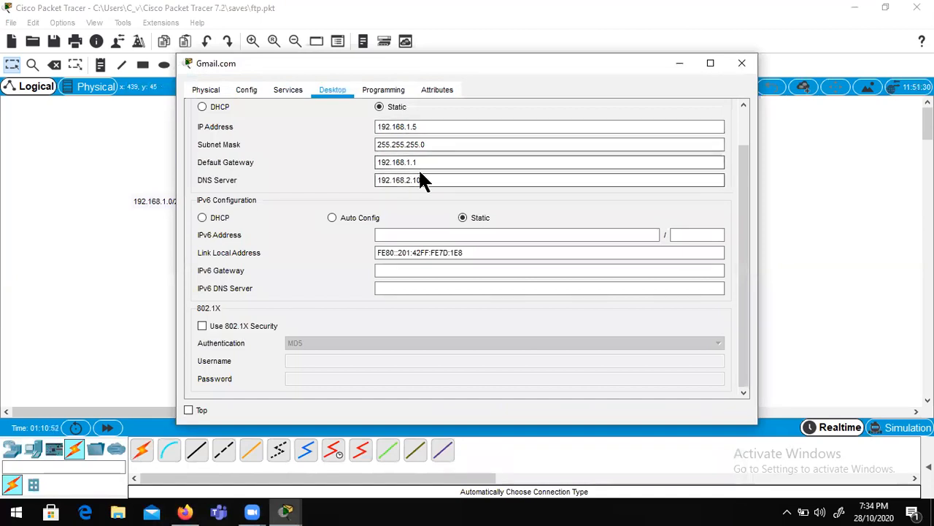
pyautogui.click(741, 62)
# Review the resource records in the DNS Server's DNS service and close its window
pyautogui.click(573, 321)
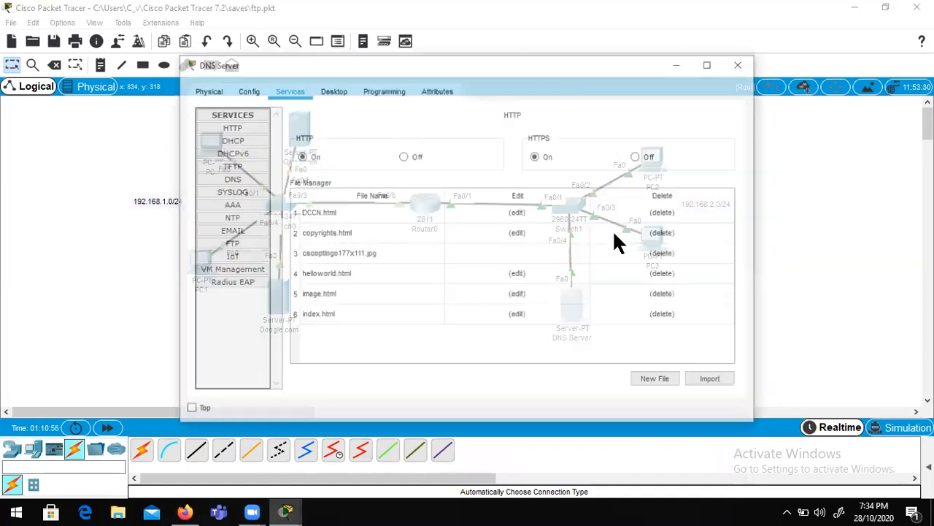
pyautogui.click(229, 179)
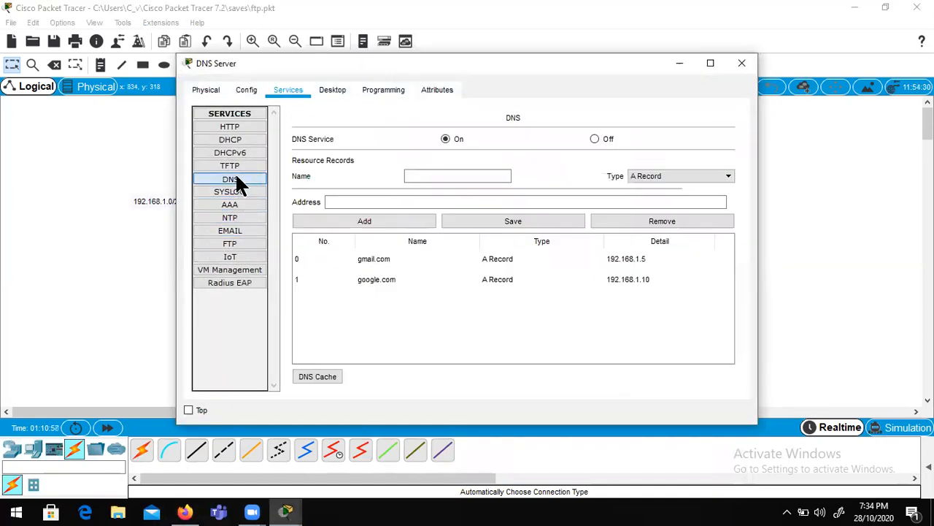
pyautogui.click(742, 64)
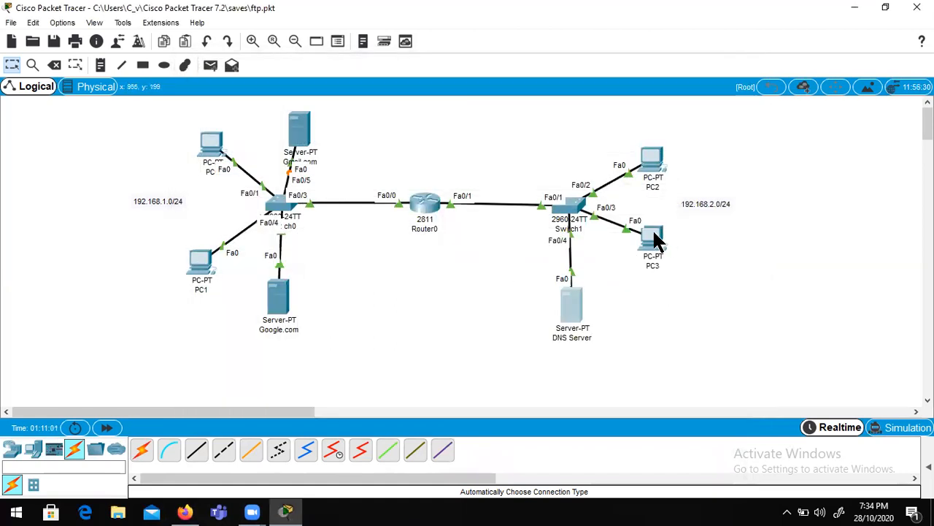
# Reopen PC3's web browser and load gmail.com again to test name resolution
pyautogui.click(652, 250)
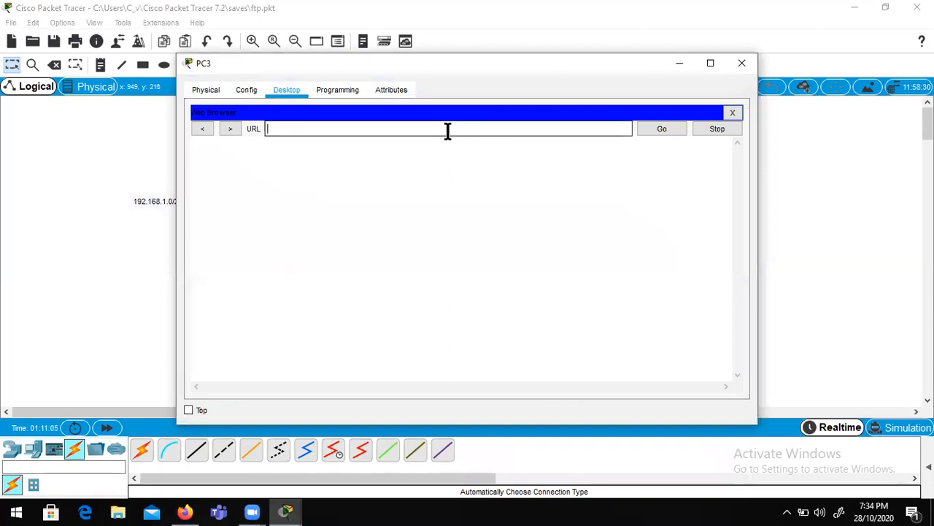
pyautogui.write('gmail.com')
pyautogui.click(652, 127)
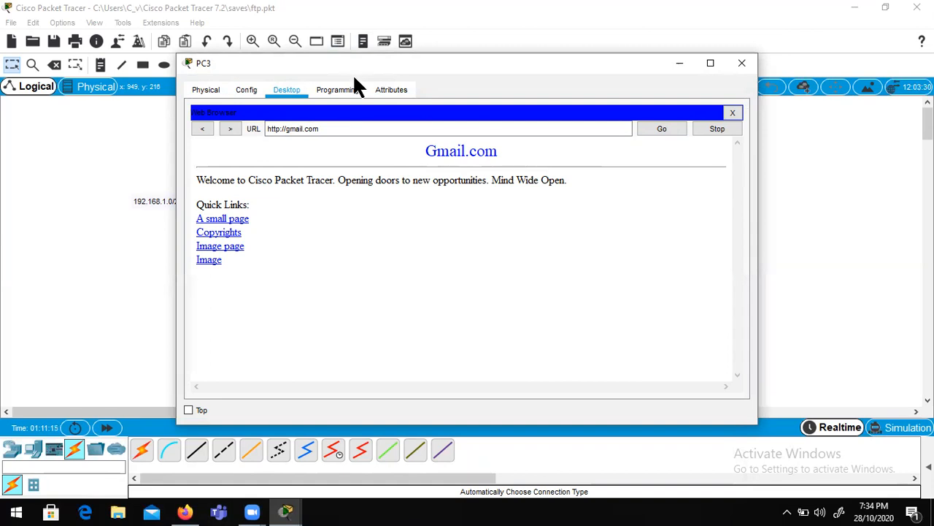
# Load google.com in PC3's web browser and move the PC3 window aside to show the topology
pyautogui.moveTo(353, 72); pyautogui.dragTo(354, 178)
pyautogui.moveTo(334, 234); pyautogui.dragTo(171, 242)
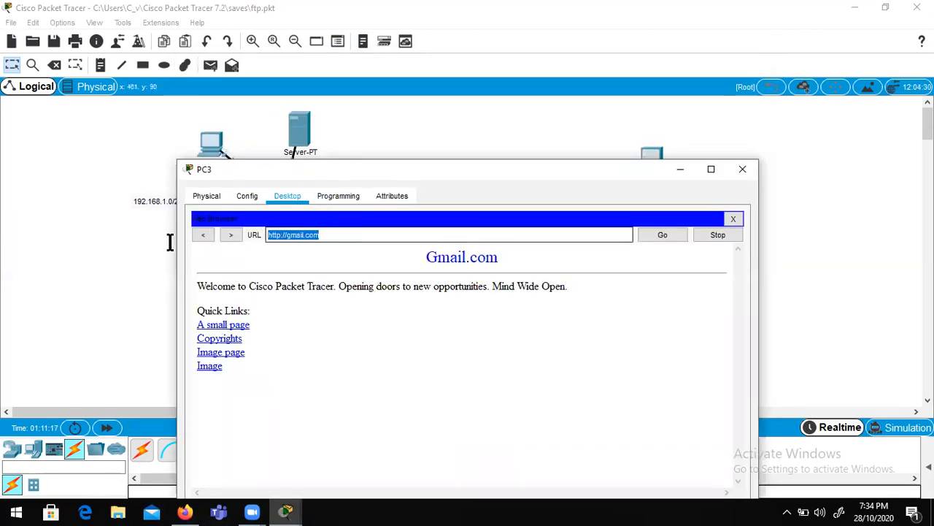
pyautogui.write('google.com')
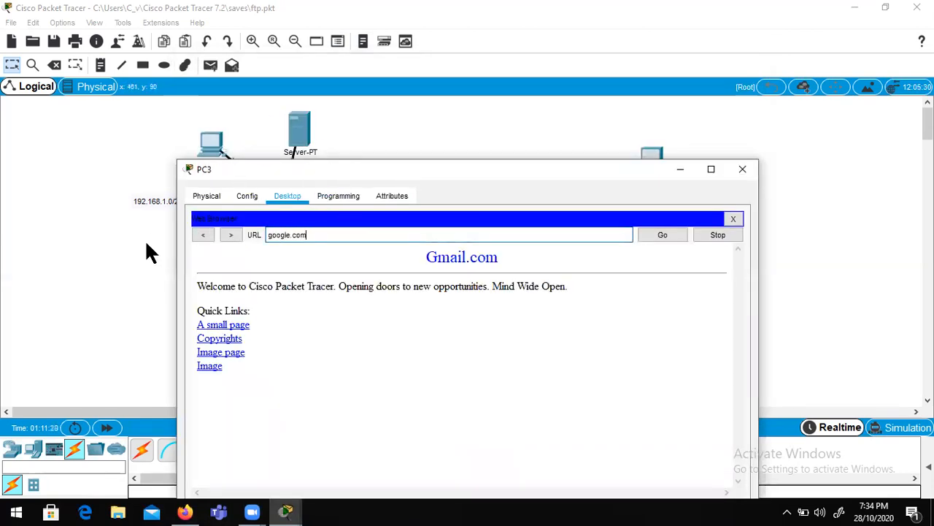
pyautogui.click(664, 232)
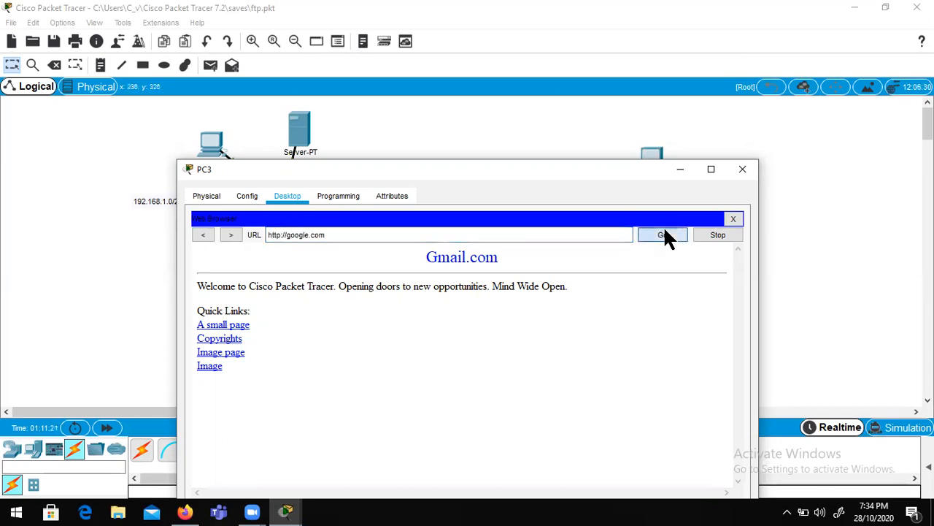
pyautogui.moveTo(431, 174); pyautogui.dragTo(779, 105)
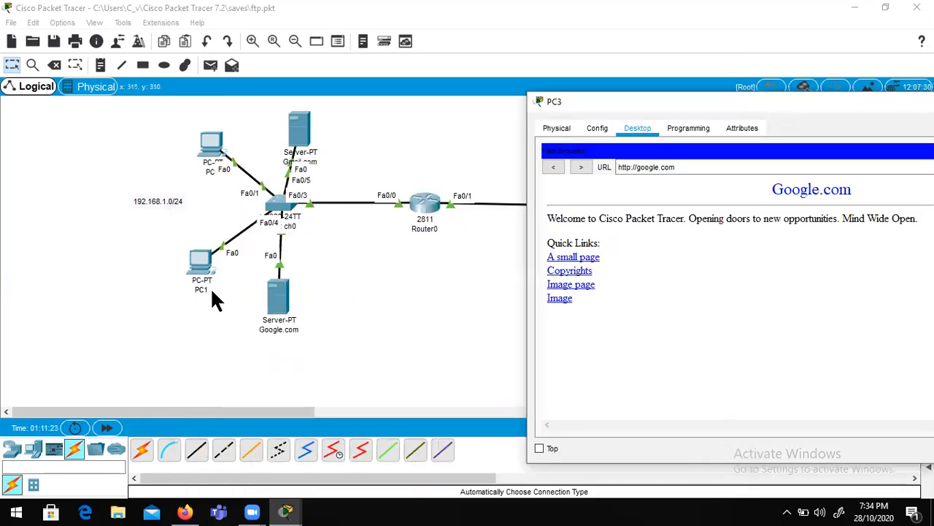
# Load the DNS Server's own web page at 192.168.2.10 in PC3's web browser, and close the PC3 window
pyautogui.moveTo(642, 101); pyautogui.dragTo(421, 122)
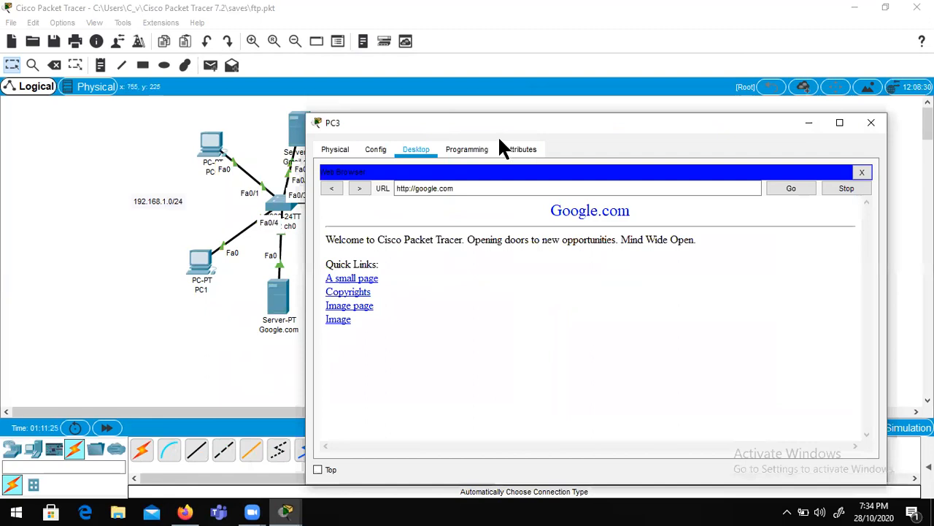
pyautogui.moveTo(511, 189); pyautogui.dragTo(256, 228)
pyautogui.write('192')
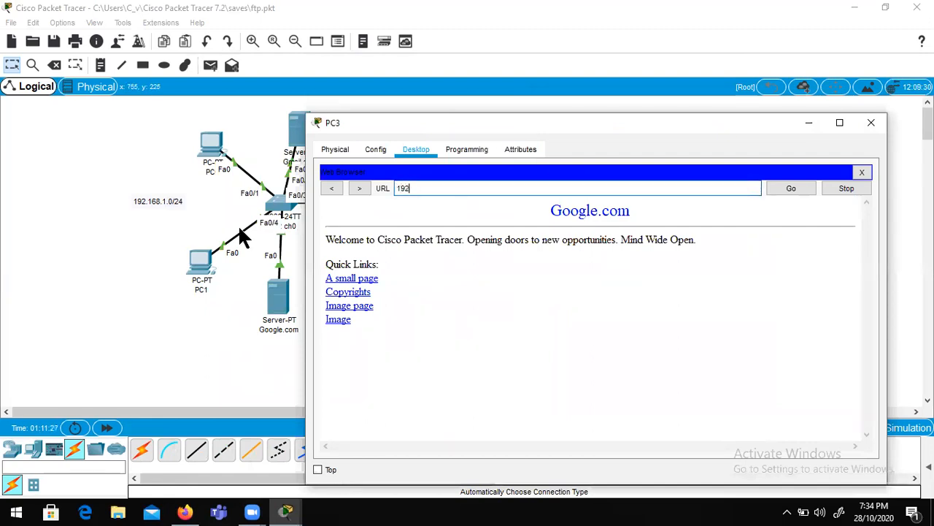
pyautogui.write('.168.12.10')
pyautogui.press('Return')
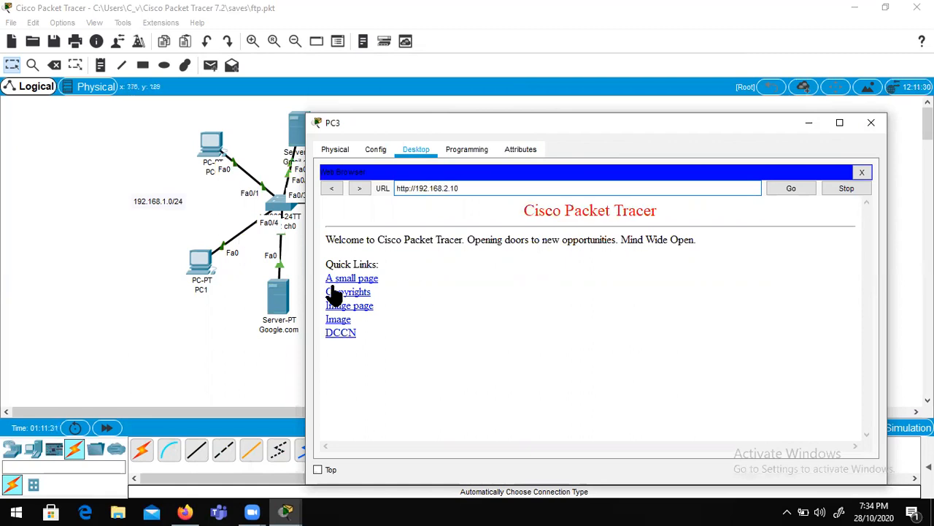
pyautogui.moveTo(637, 117); pyautogui.dragTo(160, 126)
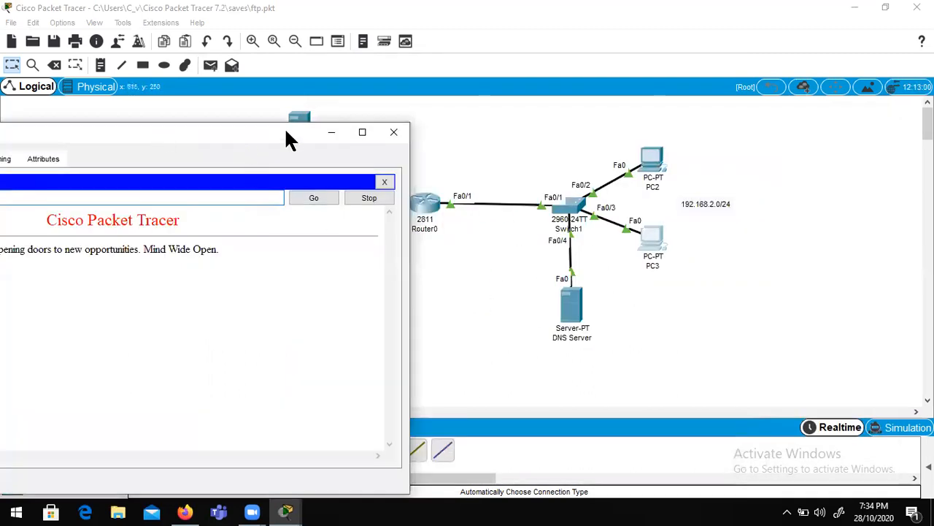
pyautogui.moveTo(285, 138); pyautogui.dragTo(433, 126)
pyautogui.click(549, 121)
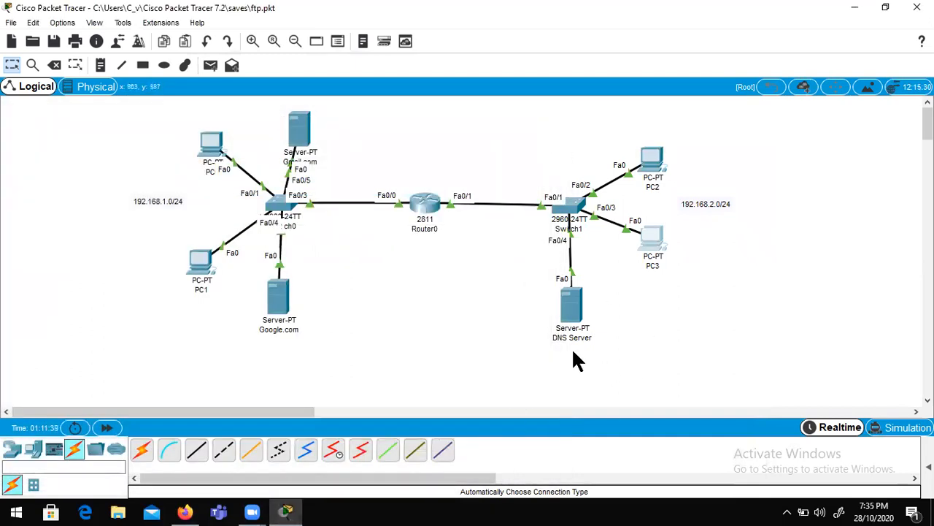
pyautogui.moveTo(575, 319)
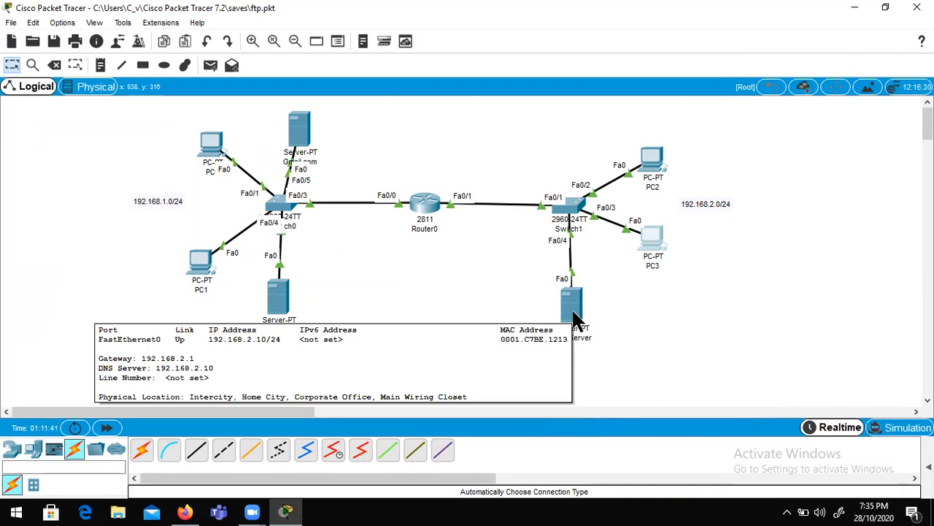